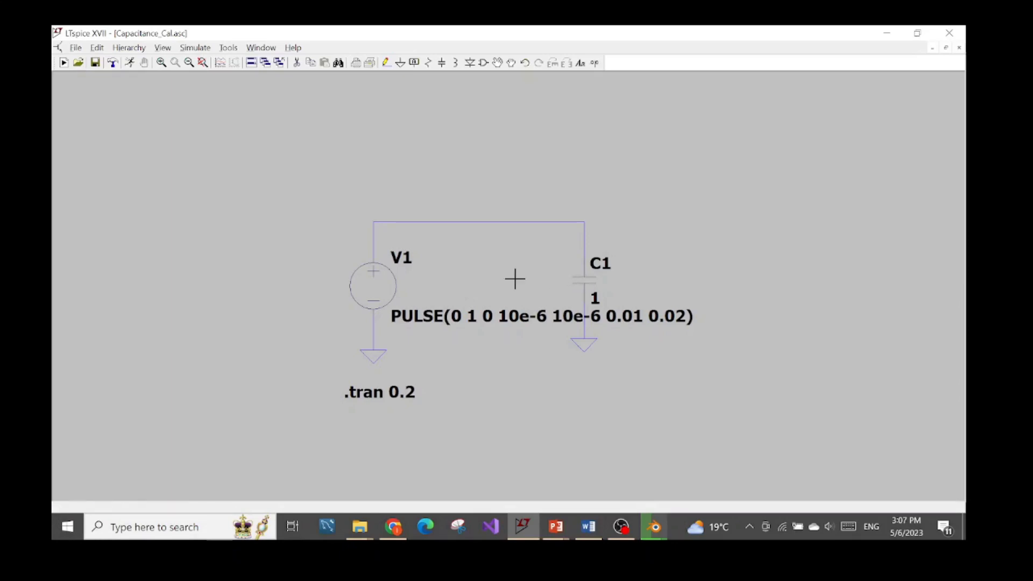
Run the transient simulation and plot the voltage of the wire joining V1 and C1
{"action": "left_click", "coordinate": [195, 47]}
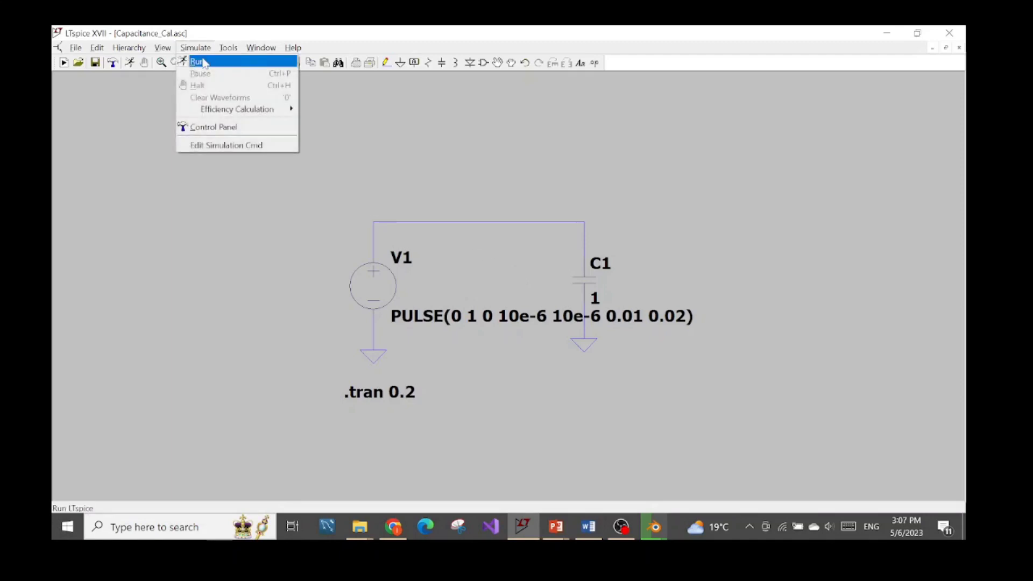
{"action": "left_click", "coordinate": [195, 60]}
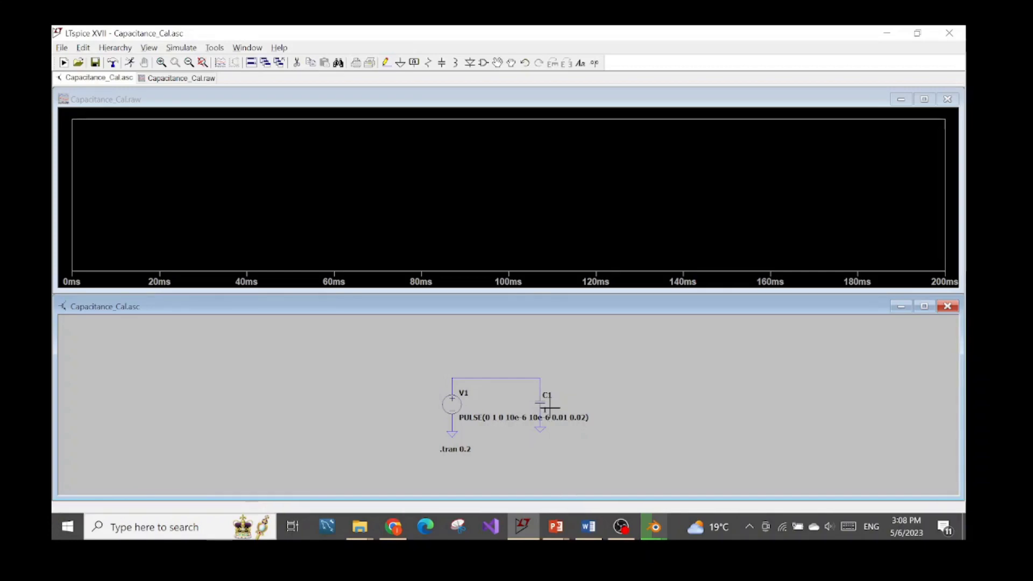
{"action": "left_click", "coordinate": [481, 377]}
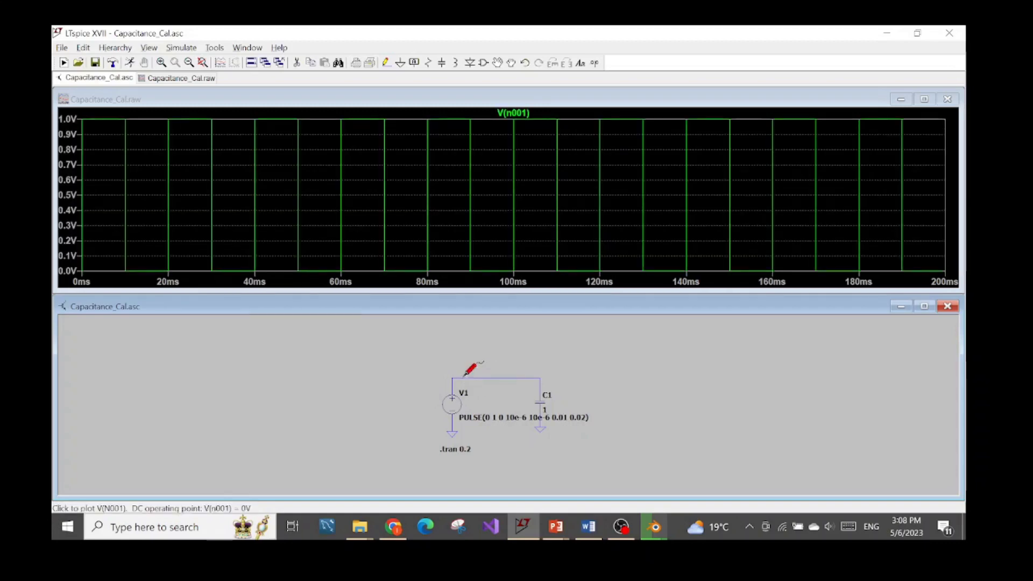
Add a second plot pane and plot the current through capacitor C1 in it
{"action": "right_click", "coordinate": [445, 213]}
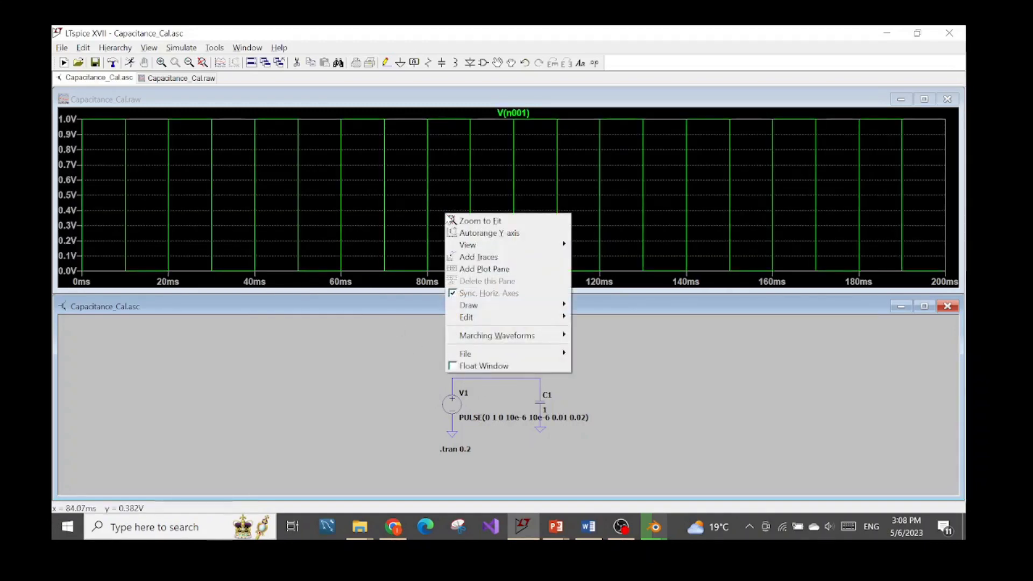
{"action": "left_click", "coordinate": [409, 342]}
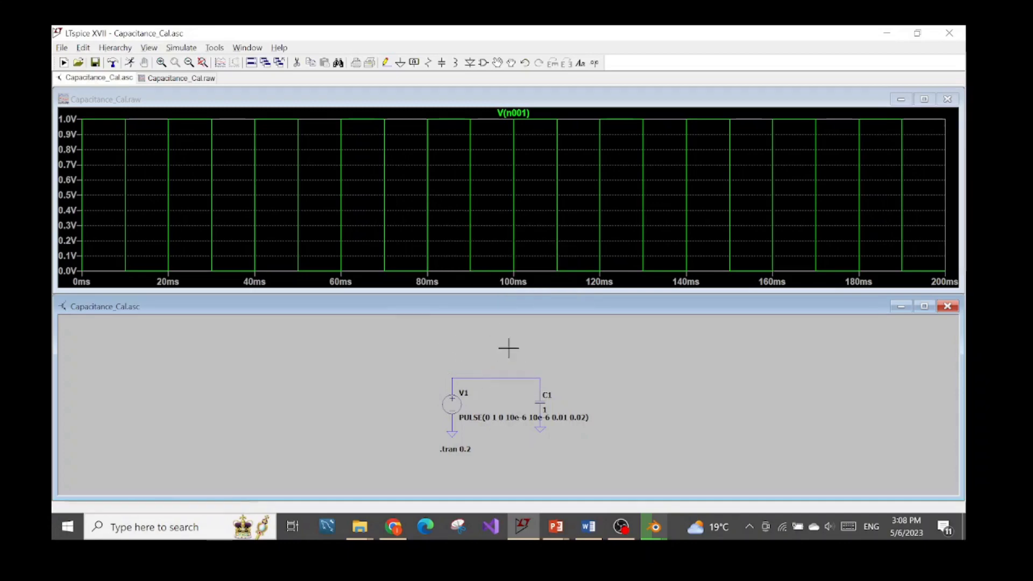
{"action": "right_click", "coordinate": [454, 226]}
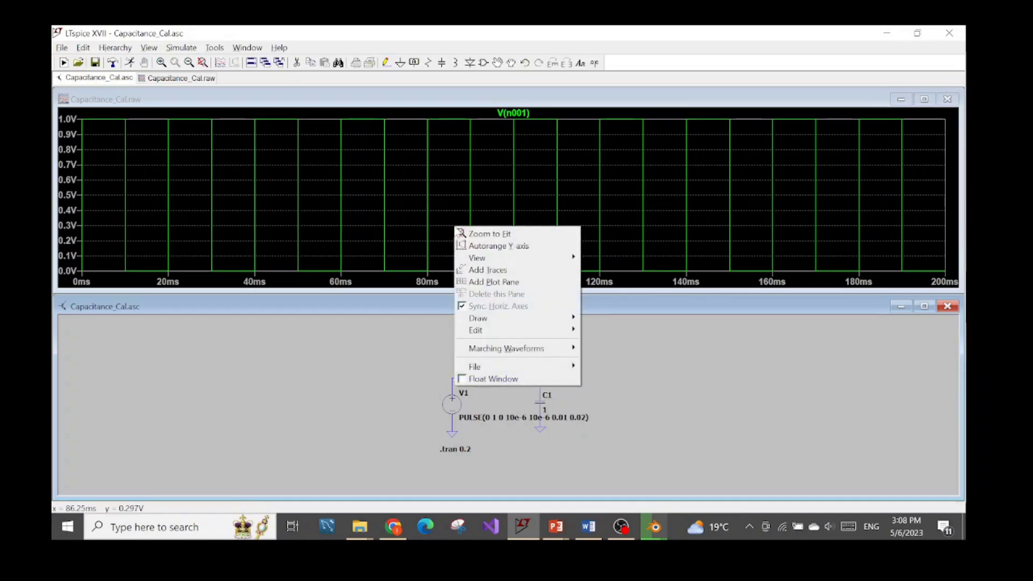
{"action": "left_click", "coordinate": [487, 282]}
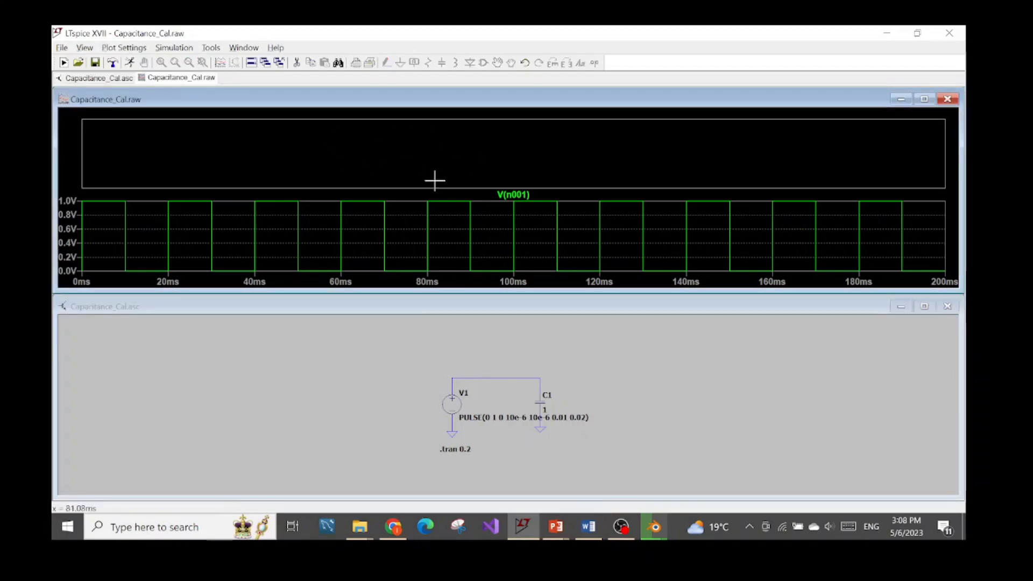
{"action": "left_click", "coordinate": [481, 336]}
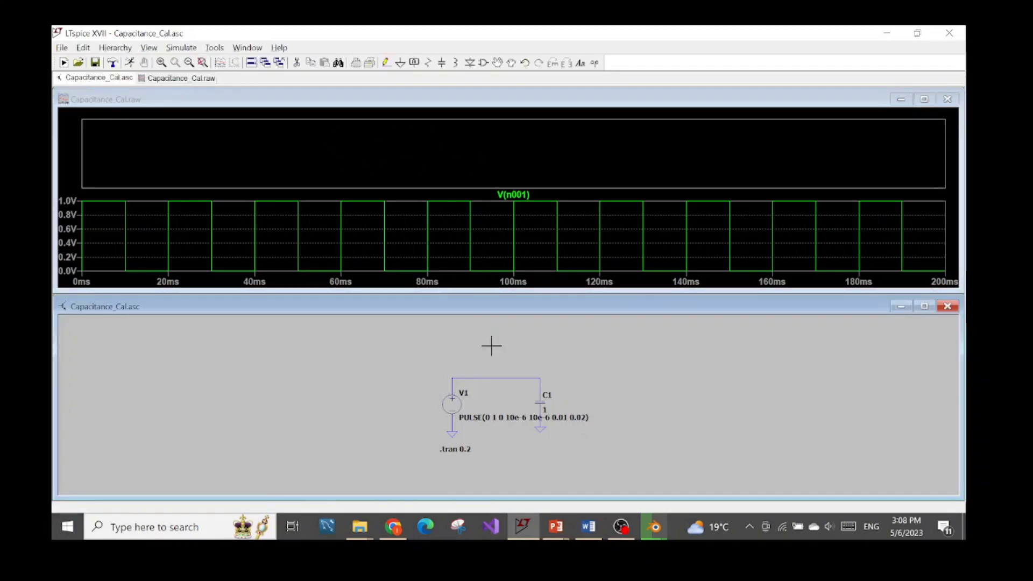
{"action": "left_click", "coordinate": [499, 378], "text": "alt"}
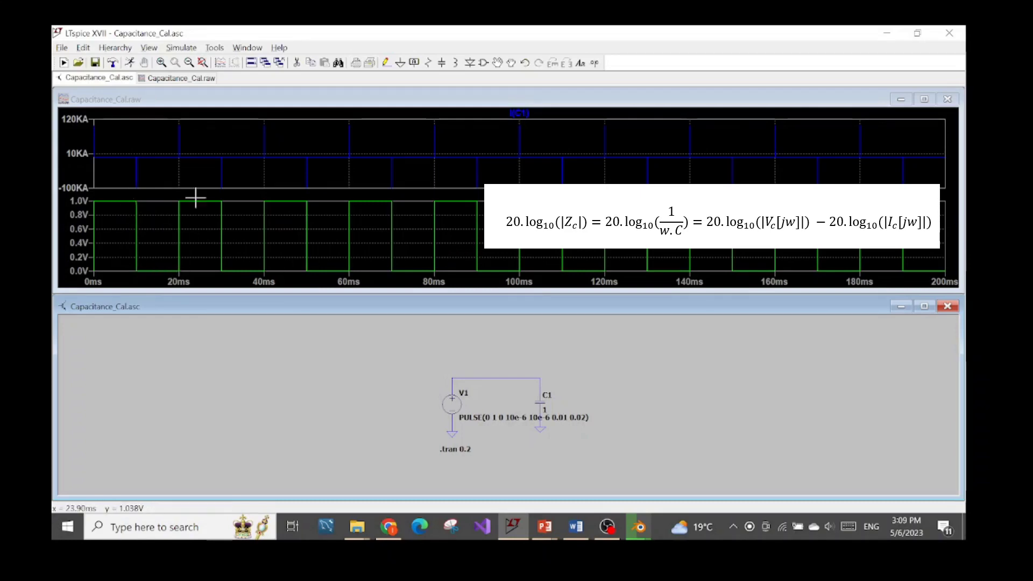
Check the pulse period in the settings of voltage source V1
{"action": "right_click", "coordinate": [452, 405]}
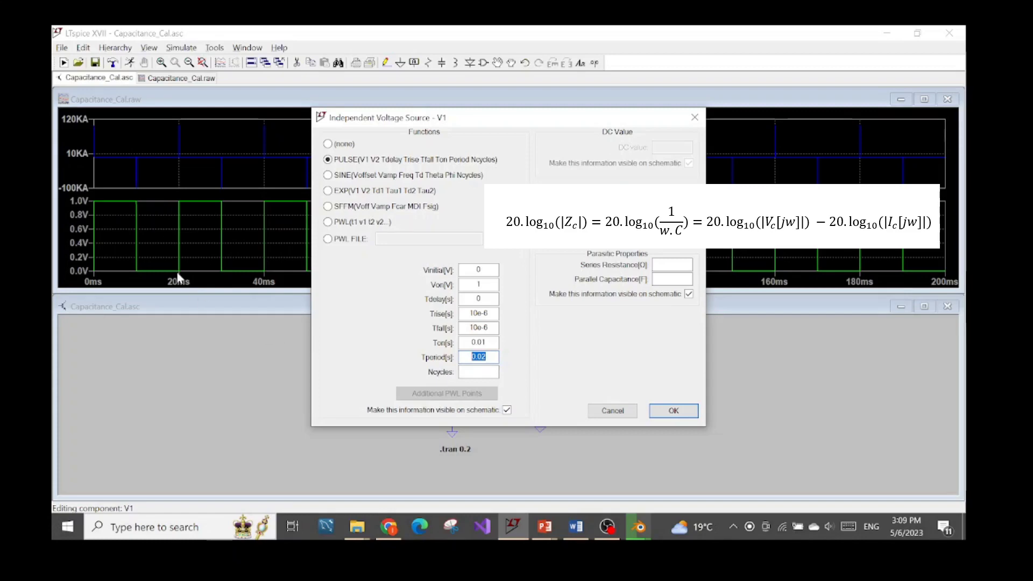
{"action": "left_click", "coordinate": [669, 412]}
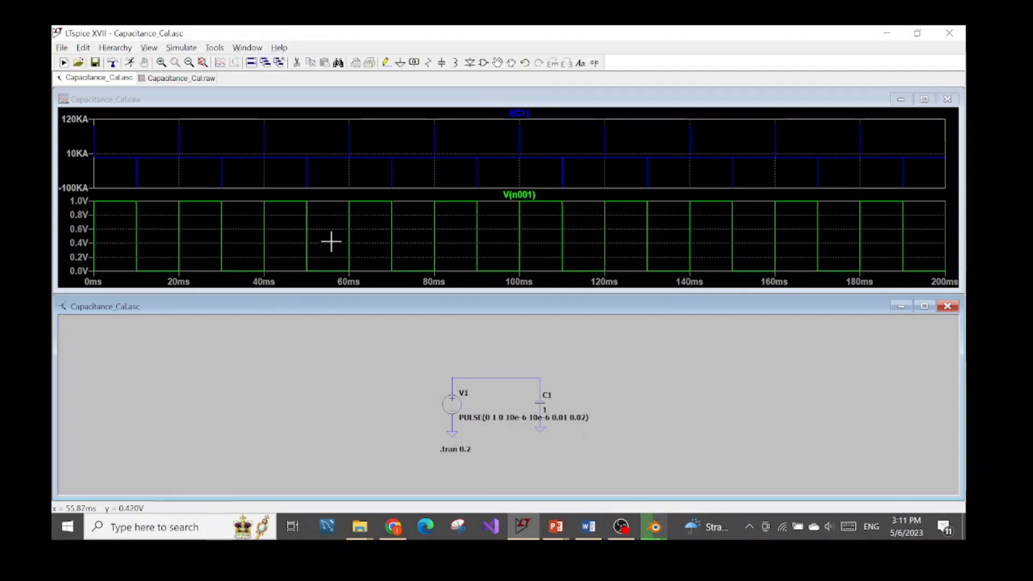
Compute the FFT of V(n001) over the full extent of the simulation data with default settings
{"action": "left_click", "coordinate": [497, 229]}
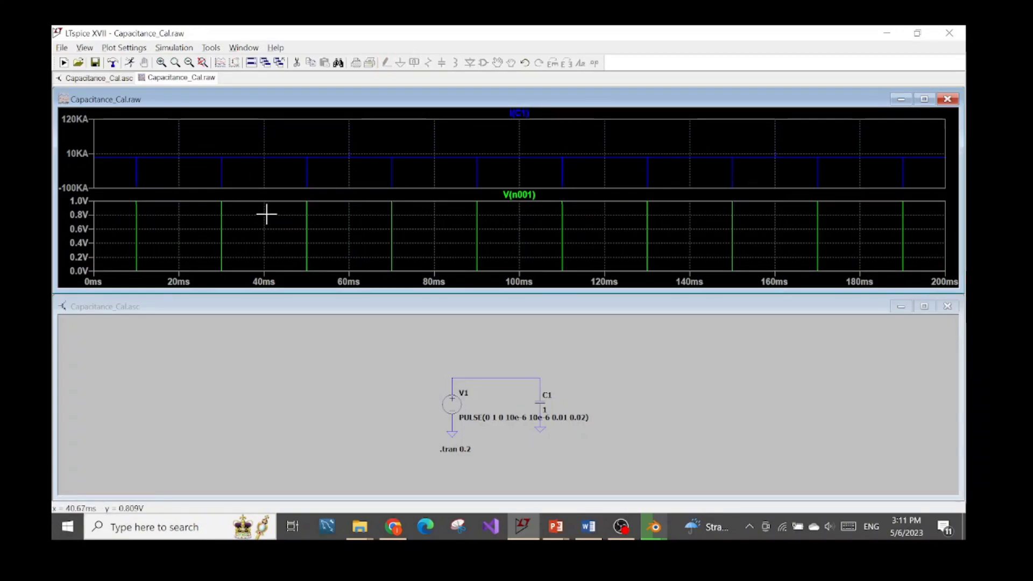
{"action": "left_click", "coordinate": [200, 63]}
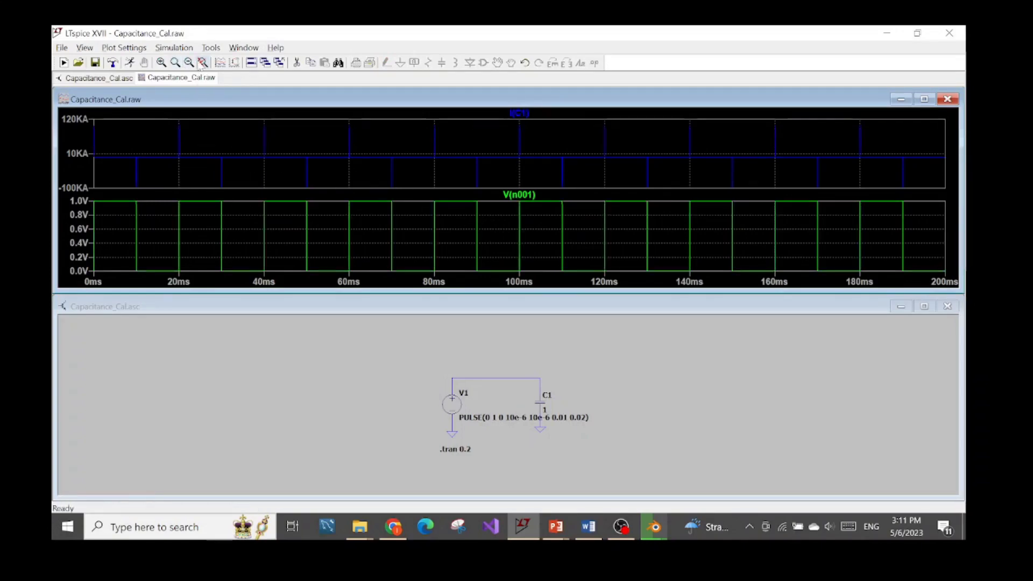
{"action": "right_click", "coordinate": [415, 238]}
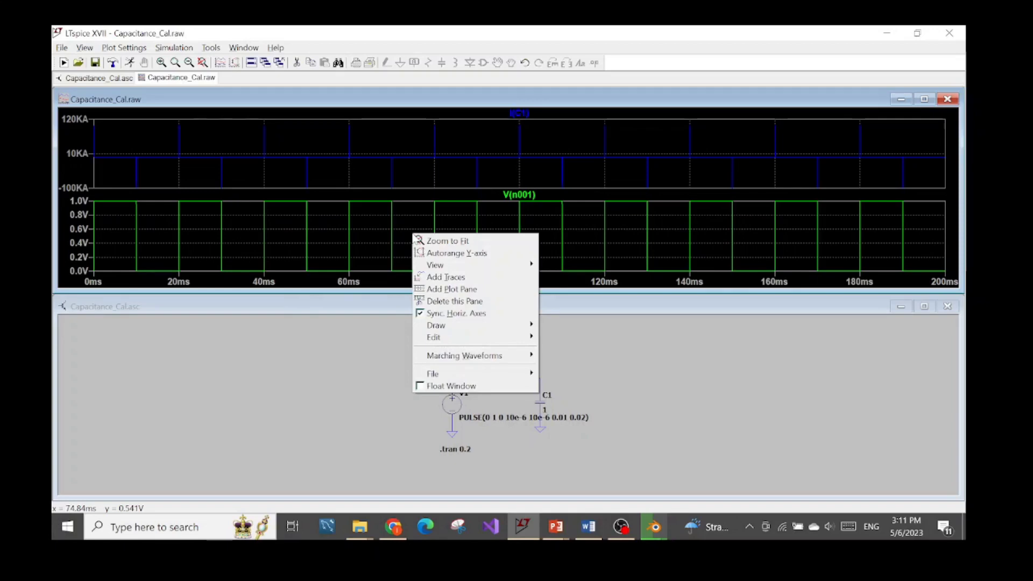
{"action": "mouse_move", "coordinate": [442, 265]}
{"action": "left_click", "coordinate": [580, 351]}
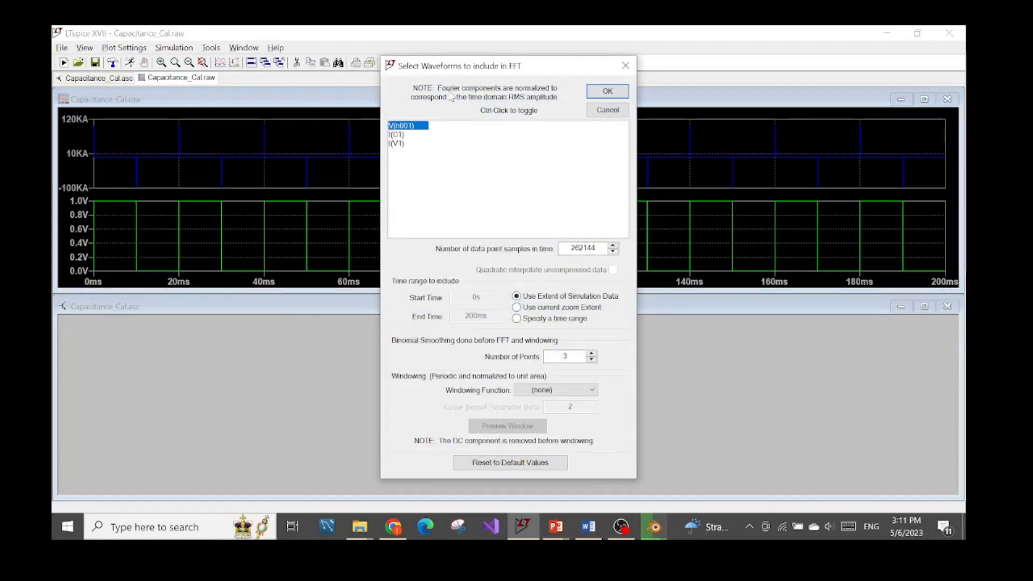
{"action": "left_click_drag", "start_coordinate": [467, 66], "coordinate": [274, 94]}
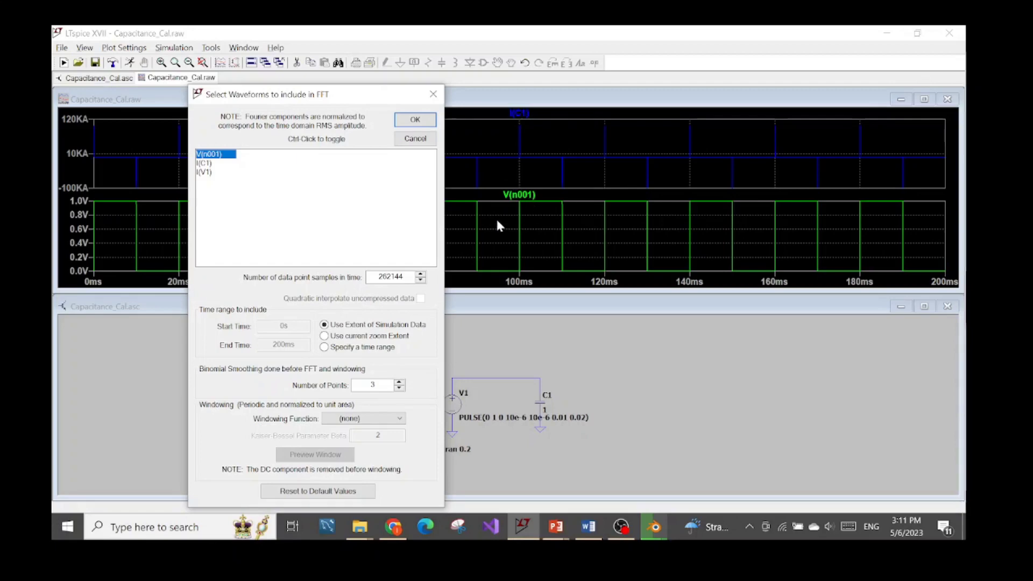
{"action": "left_click", "coordinate": [419, 121]}
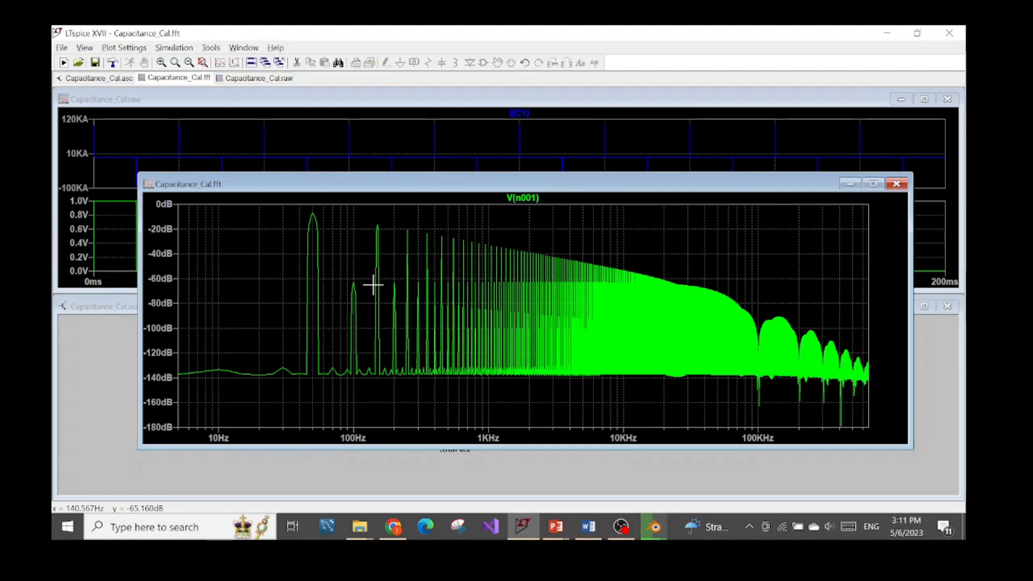
Attach the 1st cursor to the V(n001) FFT trace, arranging the FFT and cursor readout windows clear of the low-frequency peaks
{"action": "left_click_drag", "start_coordinate": [299, 192], "coordinate": [455, 191]}
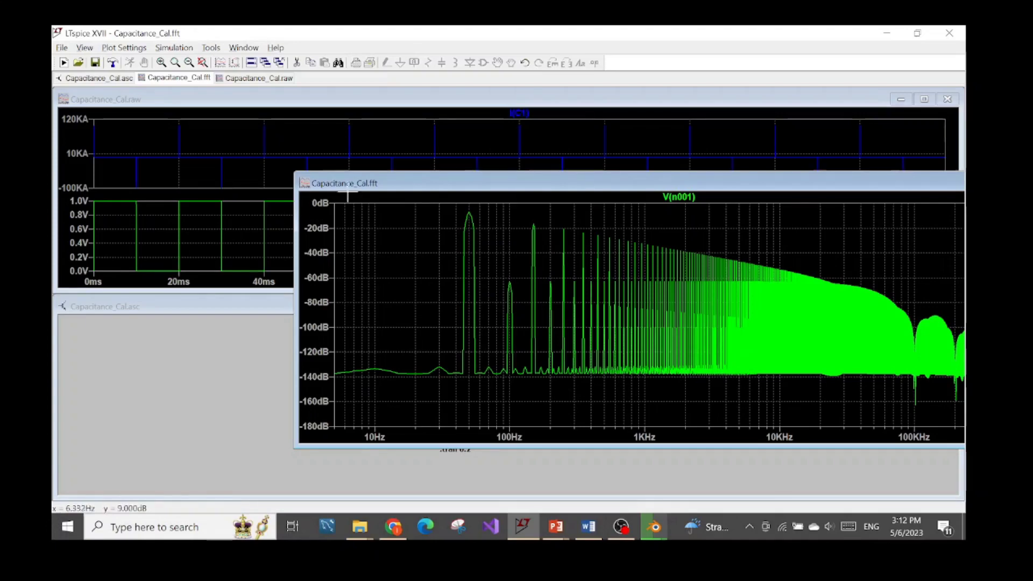
{"action": "left_click_drag", "start_coordinate": [372, 185], "coordinate": [266, 177]}
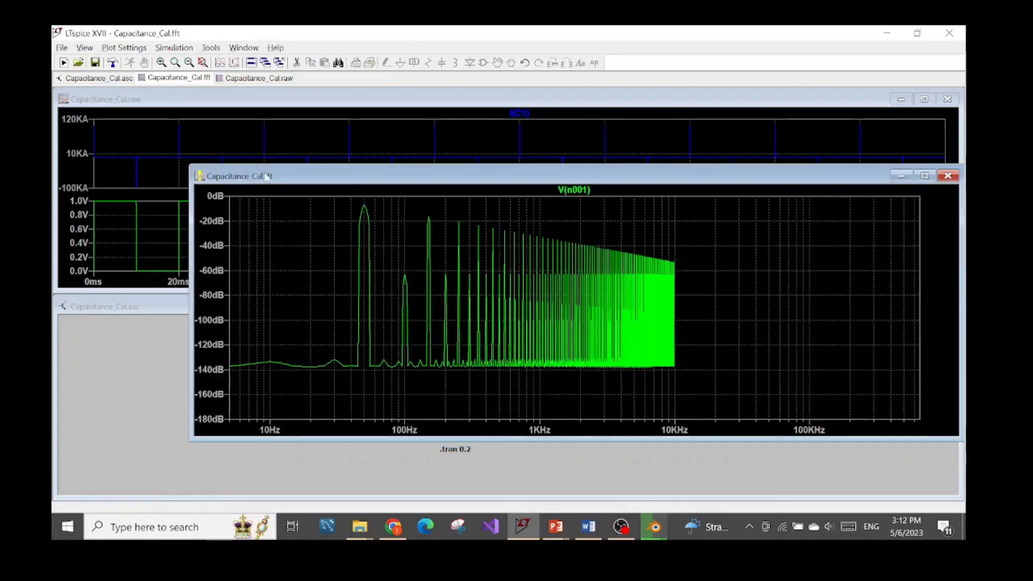
{"action": "right_click", "coordinate": [572, 189]}
{"action": "left_click", "coordinate": [587, 242]}
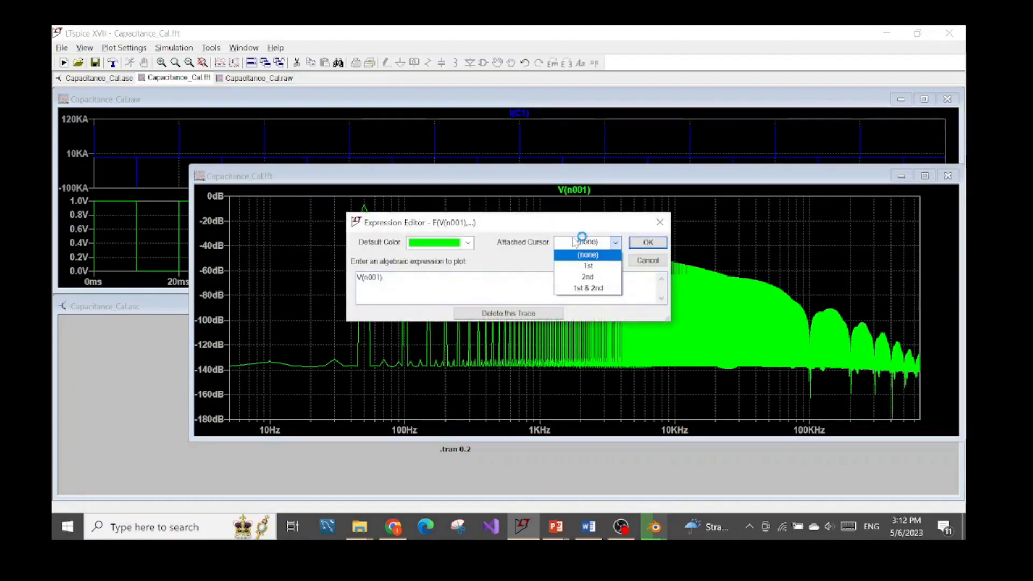
{"action": "left_click", "coordinate": [582, 267]}
{"action": "left_click", "coordinate": [648, 242]}
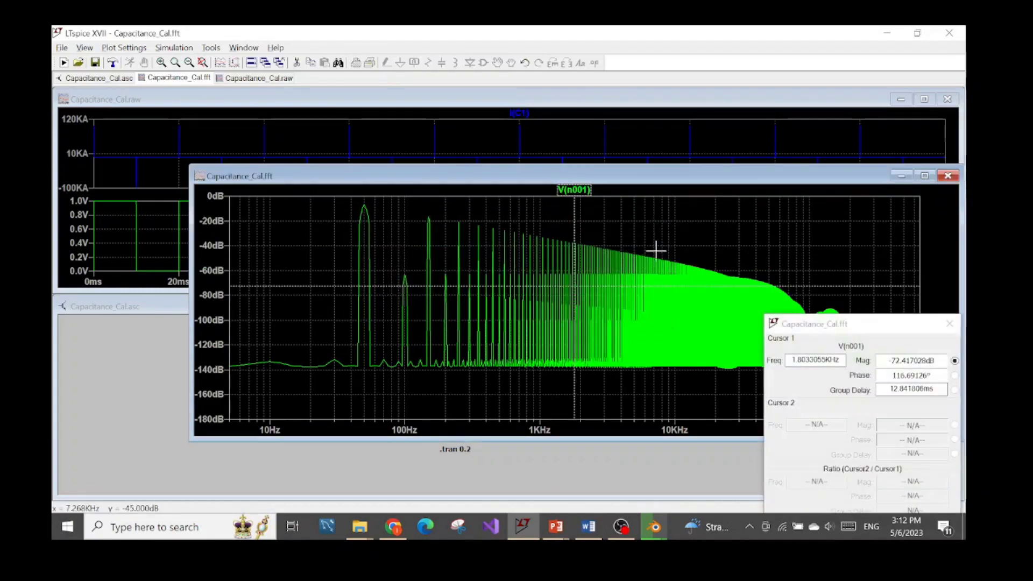
{"action": "mouse_move", "coordinate": [769, 320]}
{"action": "left_mouse_down"}
{"action": "mouse_move", "coordinate": [383, 322]}
{"action": "mouse_move", "coordinate": [155, 302]}
{"action": "left_mouse_up"}
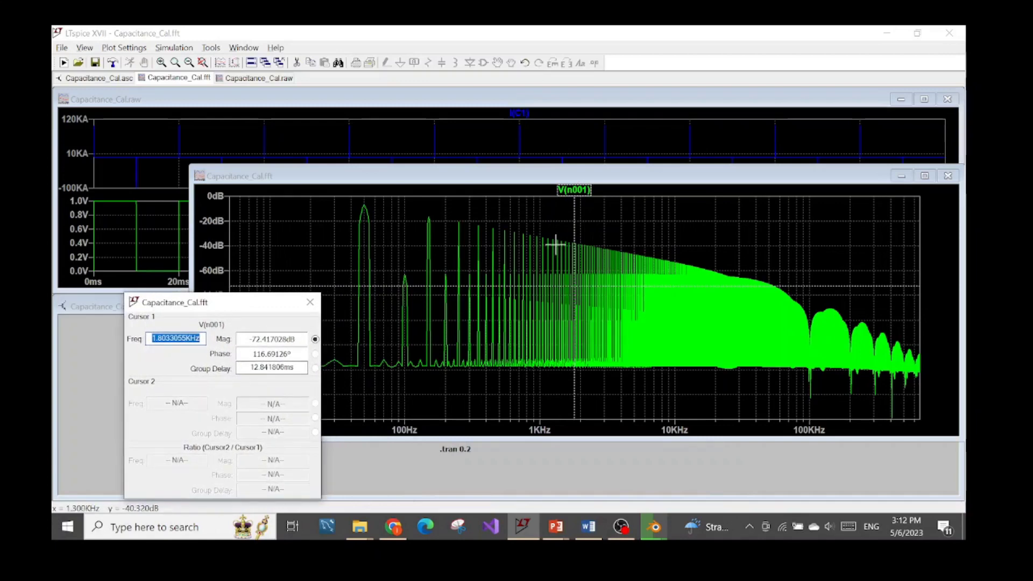
Place the cursor on the fundamental peak of the voltage spectrum at about 50 Hz and read its frequency and magnitude
{"action": "left_click_drag", "start_coordinate": [574, 217], "coordinate": [366, 210]}
{"action": "left_click", "coordinate": [365, 211]}
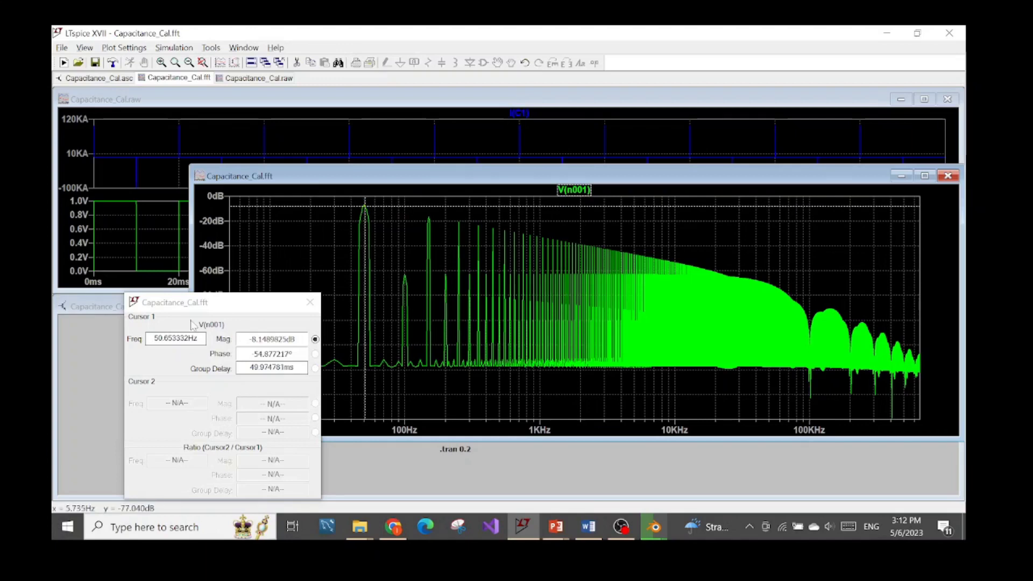
{"action": "left_click", "coordinate": [208, 302]}
{"action": "left_click_drag", "start_coordinate": [208, 303], "coordinate": [192, 227]}
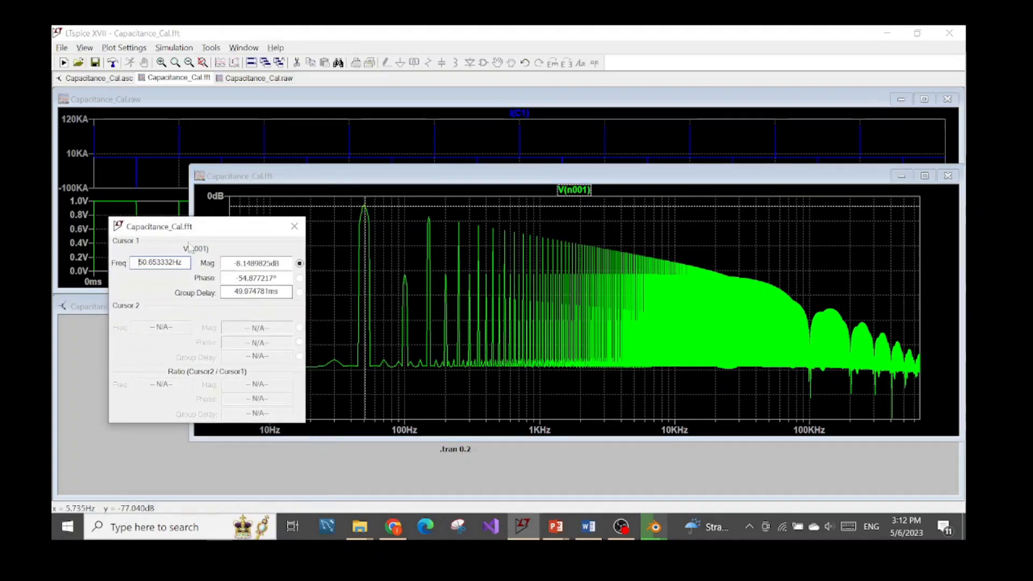
{"action": "left_click_drag", "start_coordinate": [187, 263], "coordinate": [139, 263]}
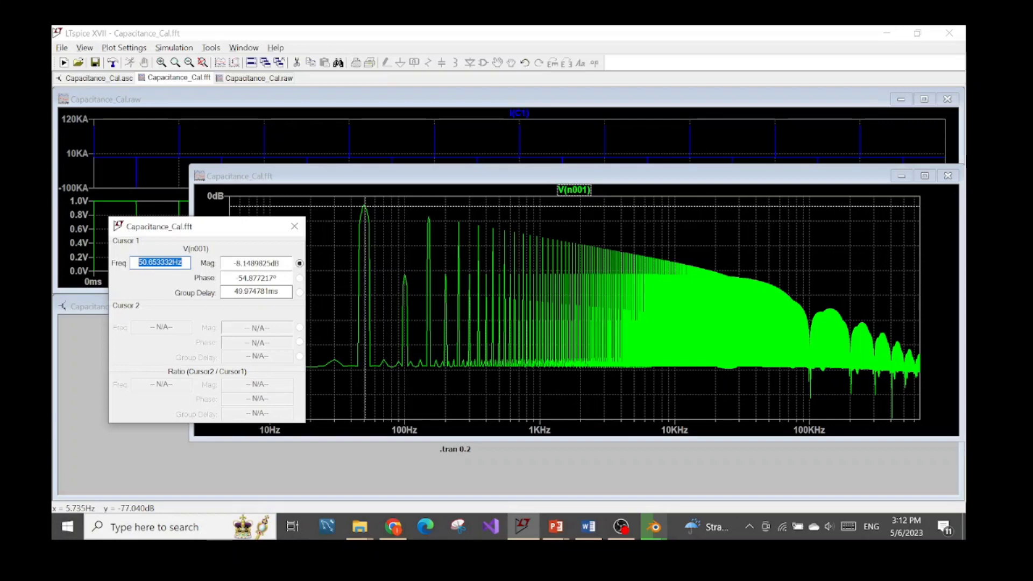
{"action": "left_click", "coordinate": [364, 205]}
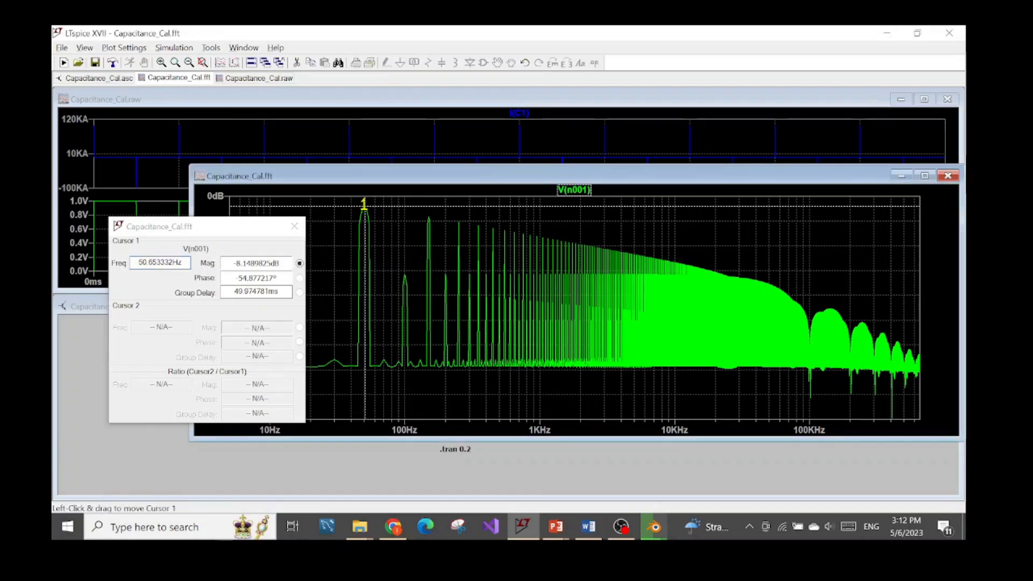
{"action": "left_click_drag", "start_coordinate": [365, 207], "coordinate": [365, 207]}
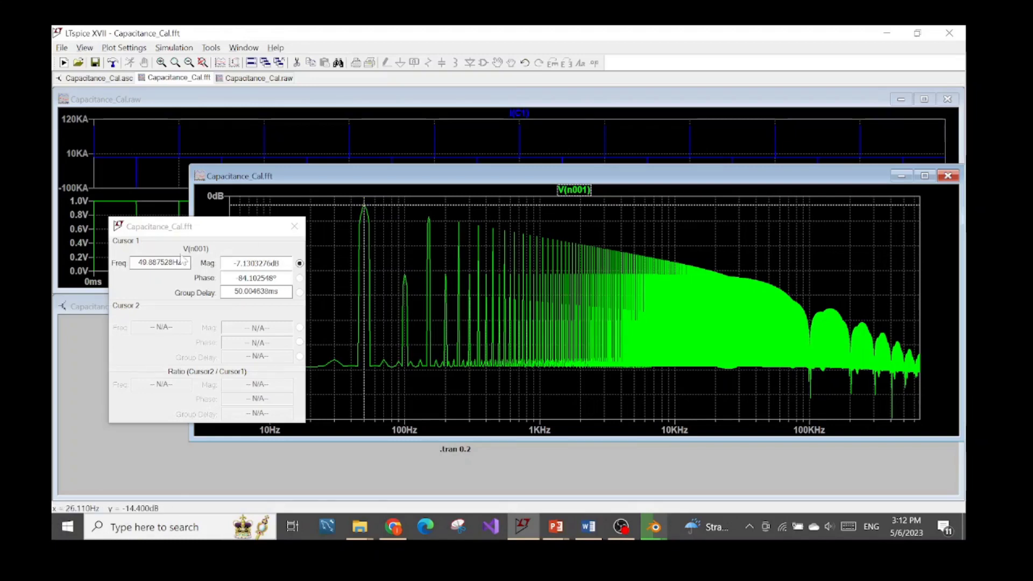
{"action": "left_click_drag", "start_coordinate": [139, 263], "coordinate": [280, 263]}
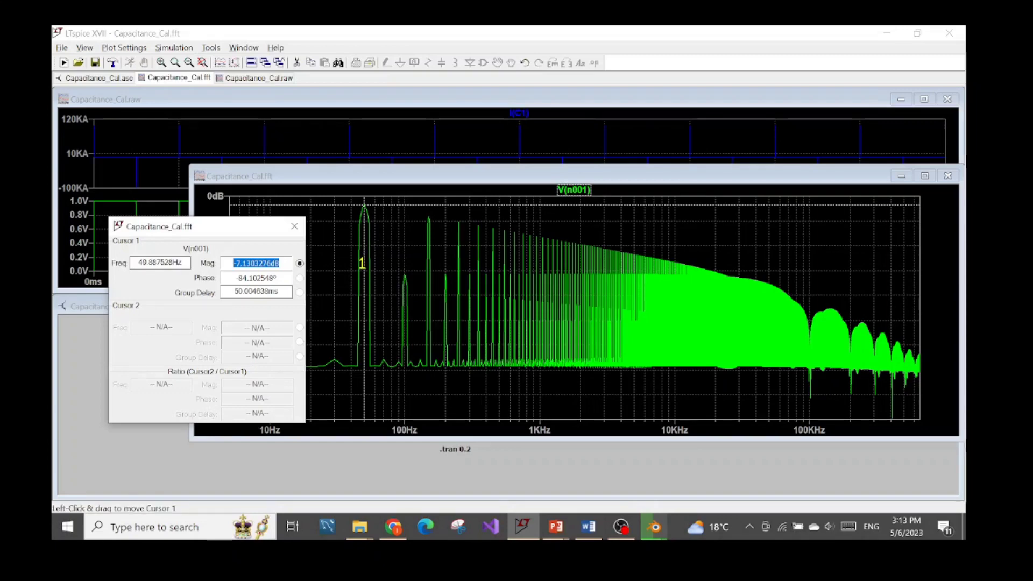
Close the voltage spectrum with its cursor readout and compute the FFT of the capacitor current I(C1)
{"action": "left_click", "coordinate": [948, 176]}
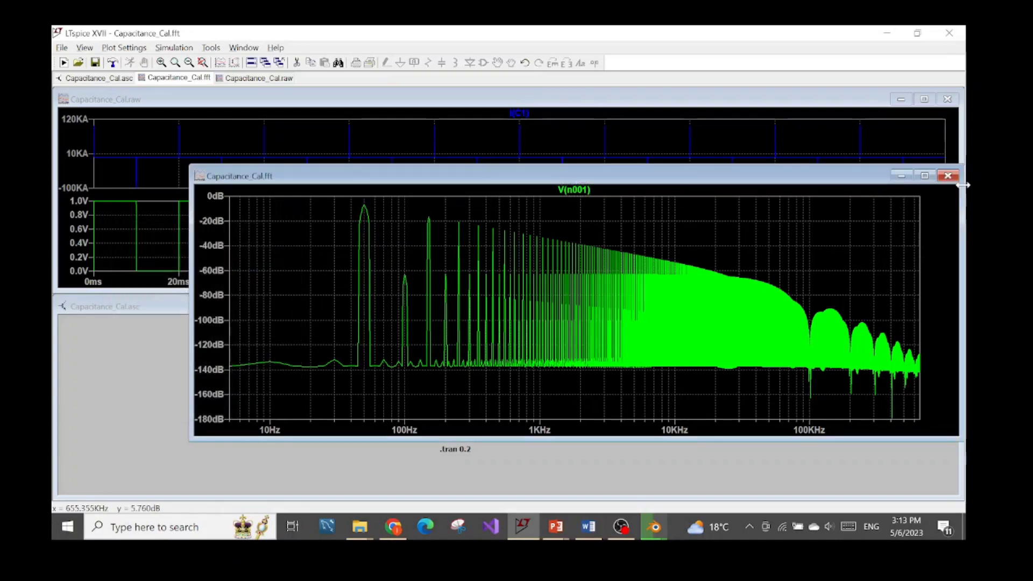
{"action": "left_click", "coordinate": [949, 176]}
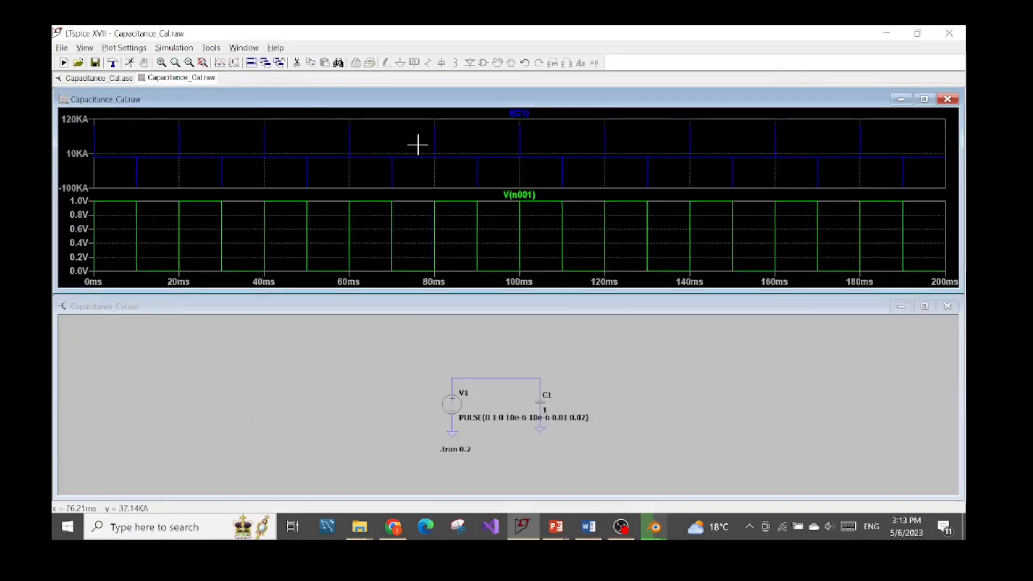
{"action": "right_click", "coordinate": [418, 145]}
{"action": "mouse_move", "coordinate": [530, 177]}
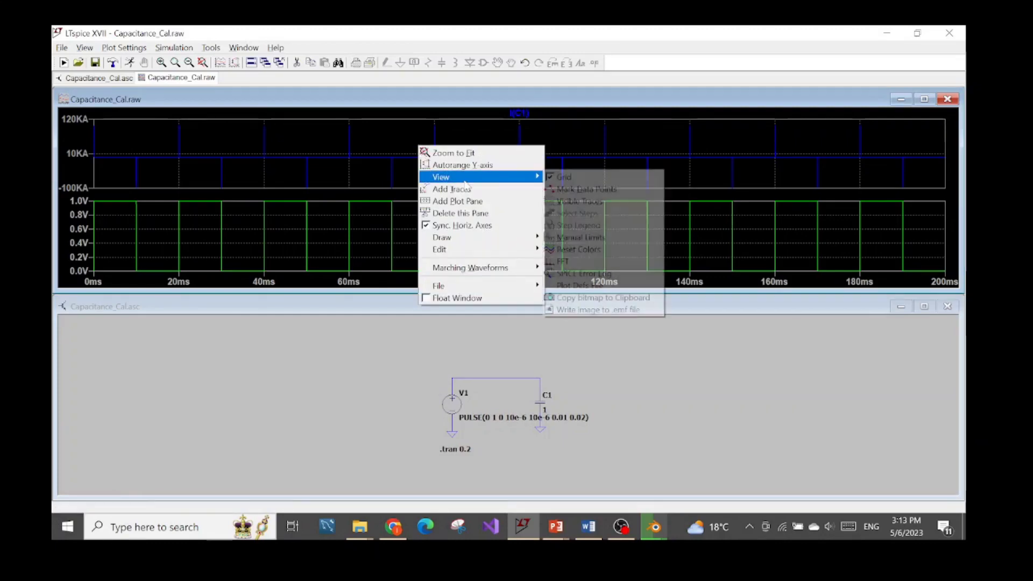
{"action": "left_click", "coordinate": [616, 261]}
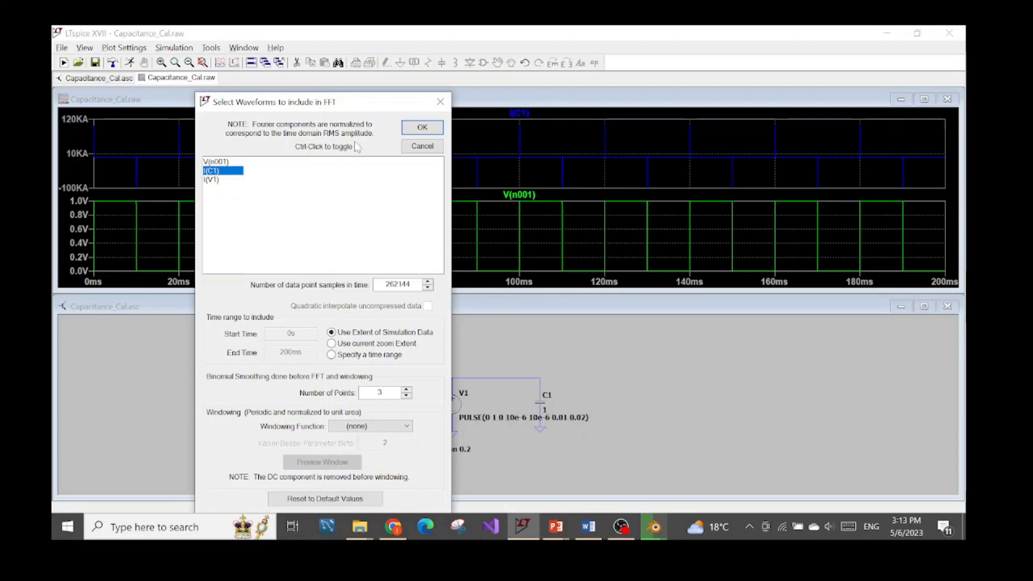
{"action": "left_click", "coordinate": [439, 129]}
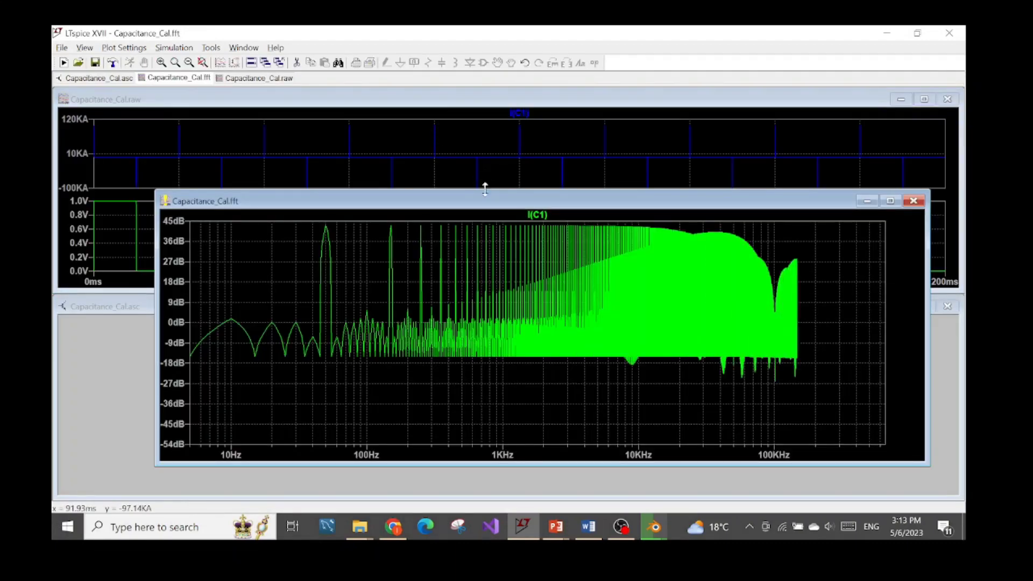
{"action": "left_click_drag", "start_coordinate": [484, 203], "coordinate": [454, 161]}
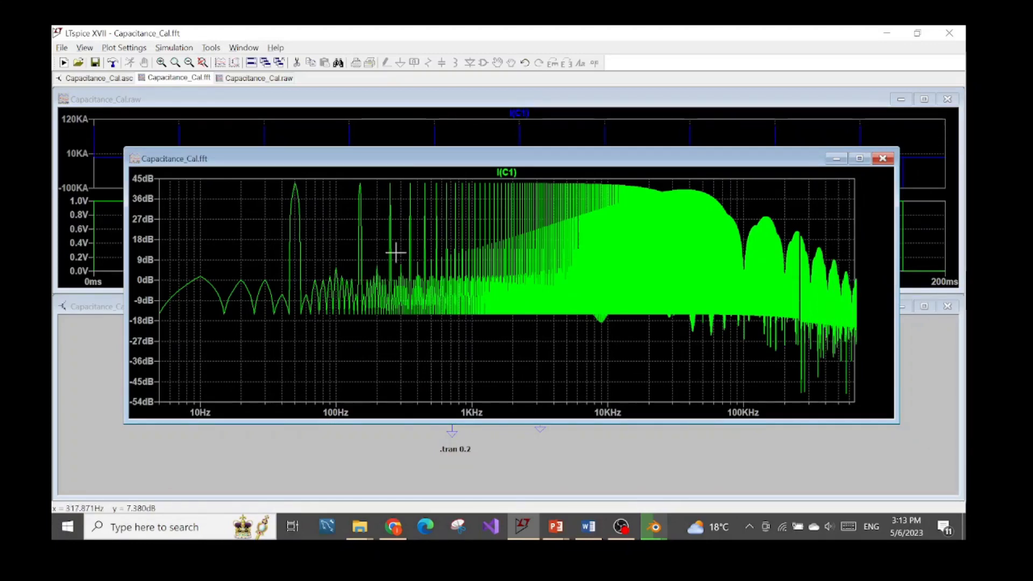
Attach the 1st cursor to the I(C1) FFT trace and move its readout window clear of the low-frequency peaks
{"action": "right_click", "coordinate": [523, 173]}
{"action": "left_click", "coordinate": [588, 242]}
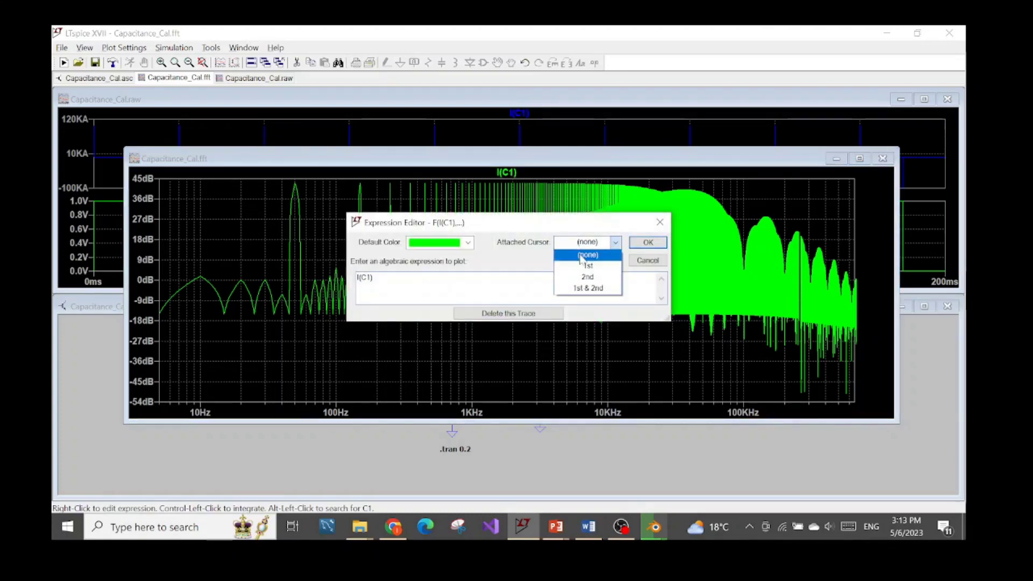
{"action": "left_click", "coordinate": [587, 259]}
{"action": "left_click", "coordinate": [646, 243]}
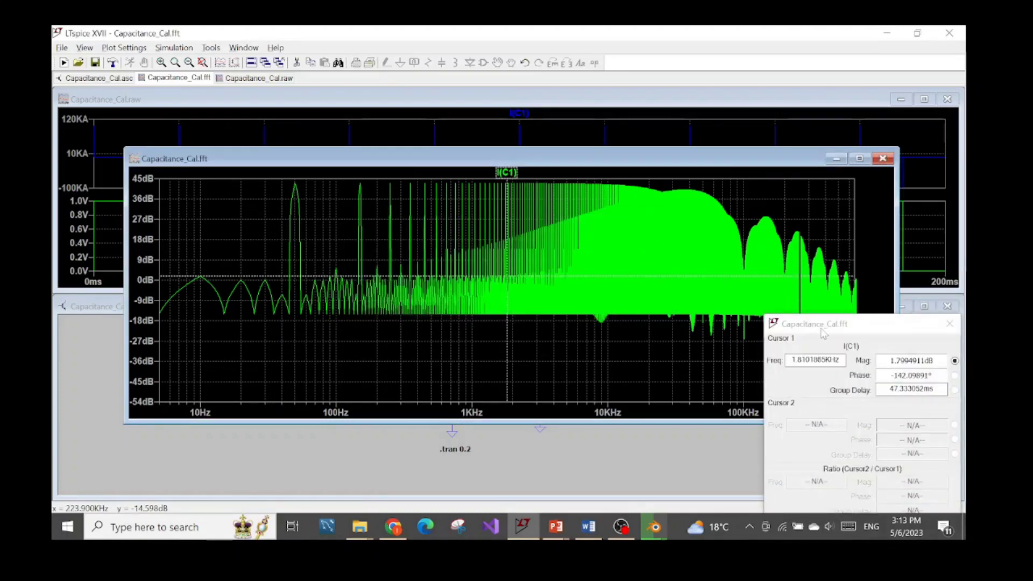
{"action": "left_click_drag", "start_coordinate": [830, 325], "coordinate": [153, 309]}
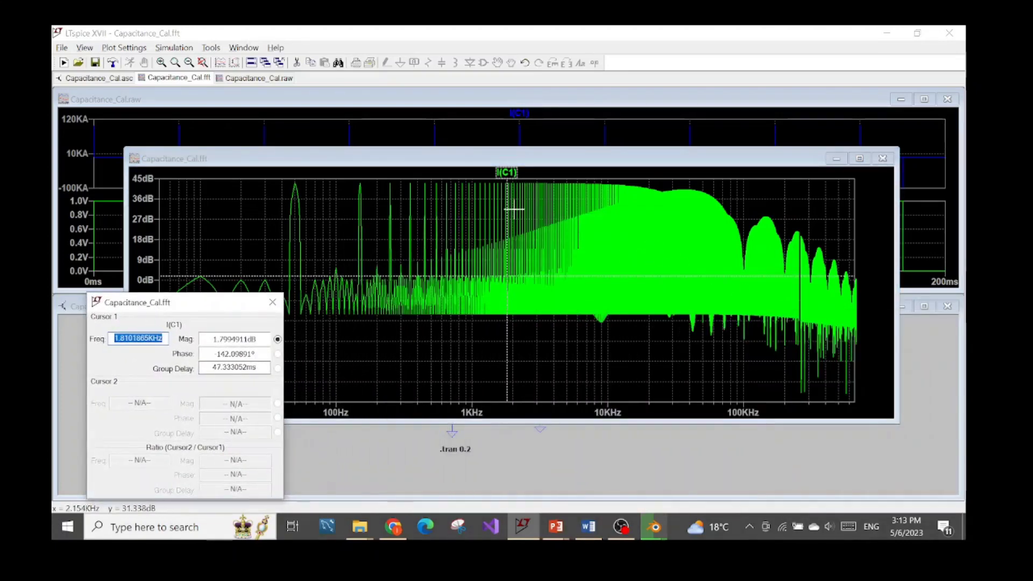
Place the cursor on the fundamental peak of the current spectrum at about 50 Hz and read its frequency and magnitude
{"action": "left_click_drag", "start_coordinate": [506, 213], "coordinate": [295, 212]}
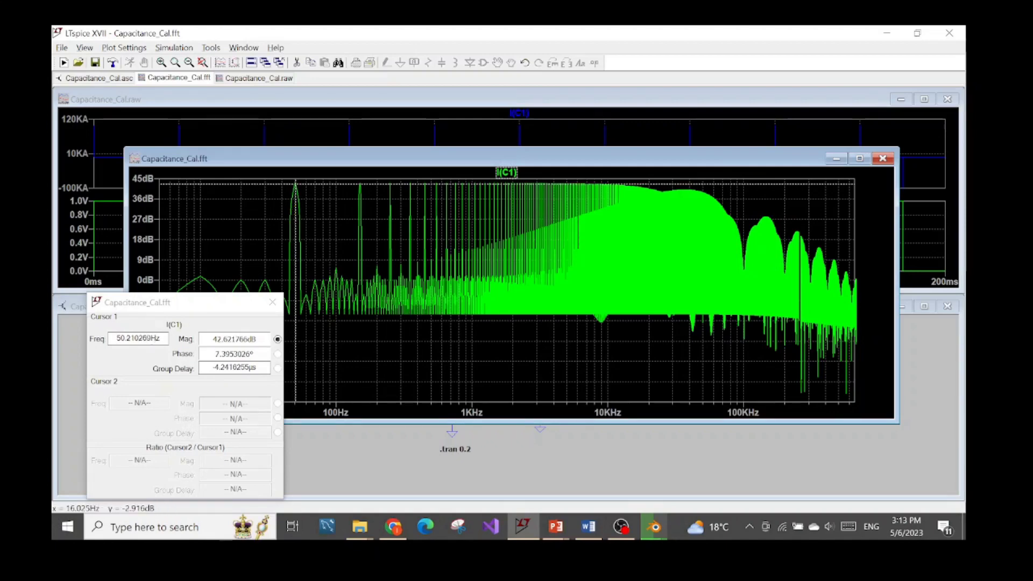
{"action": "double_click", "coordinate": [161, 338]}
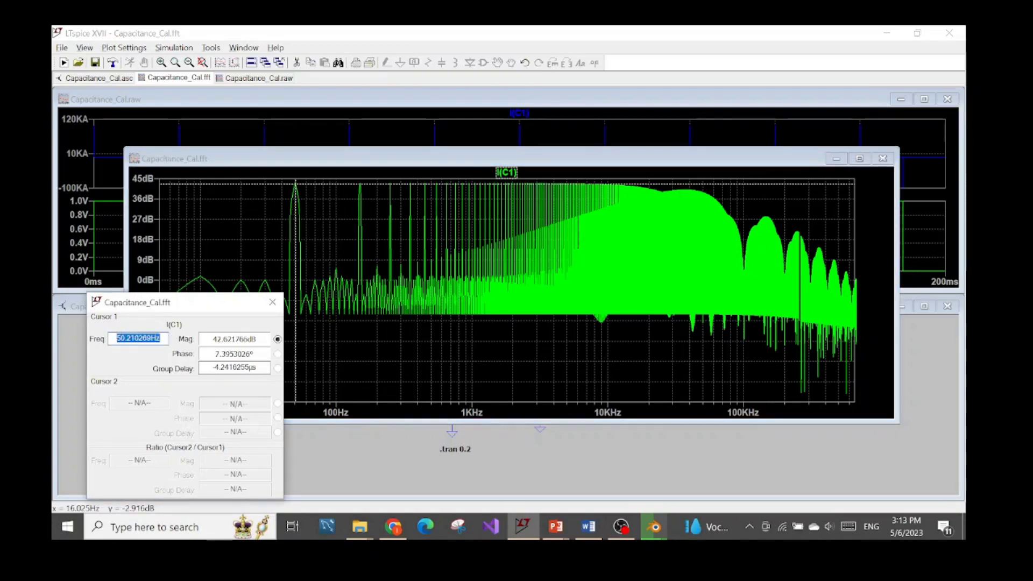
{"action": "left_click", "coordinate": [160, 338]}
{"action": "left_click_drag", "start_coordinate": [213, 339], "coordinate": [243, 338]}
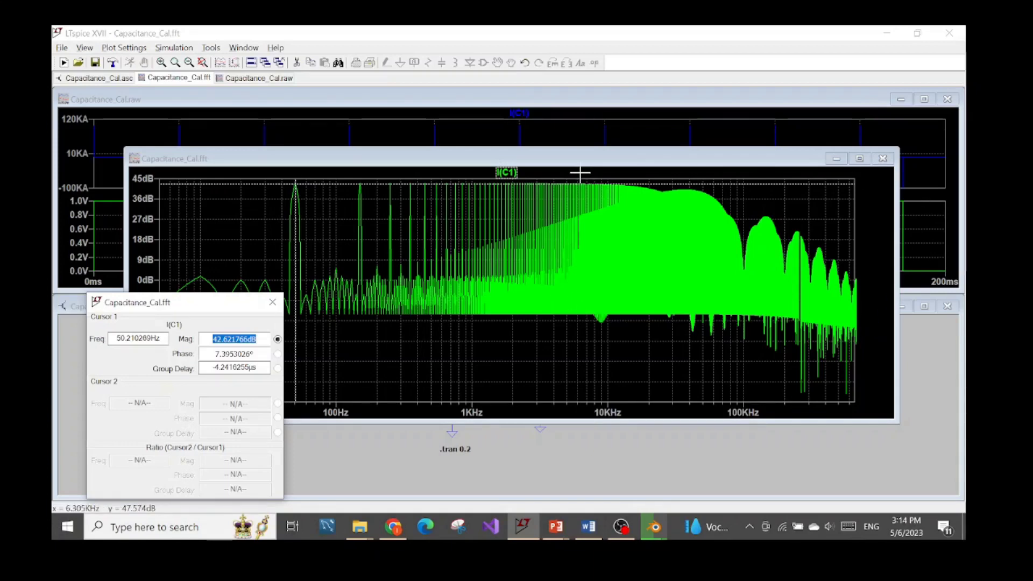
{"action": "key", "text": "shift+Tab"}
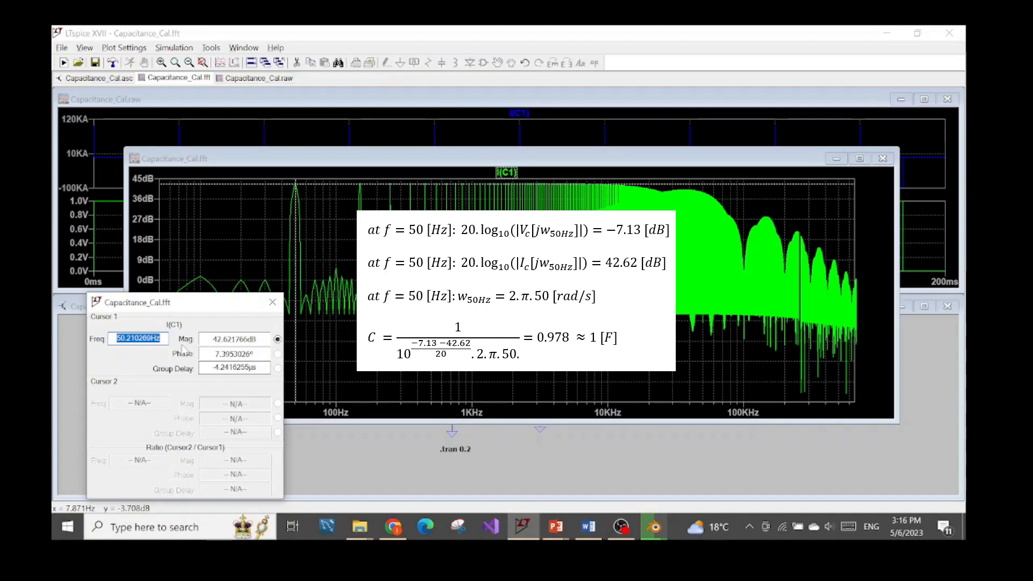
Check C1's value in the schematic and return to the I(C1) spectrum with its cursor readout
{"action": "left_click", "coordinate": [590, 467]}
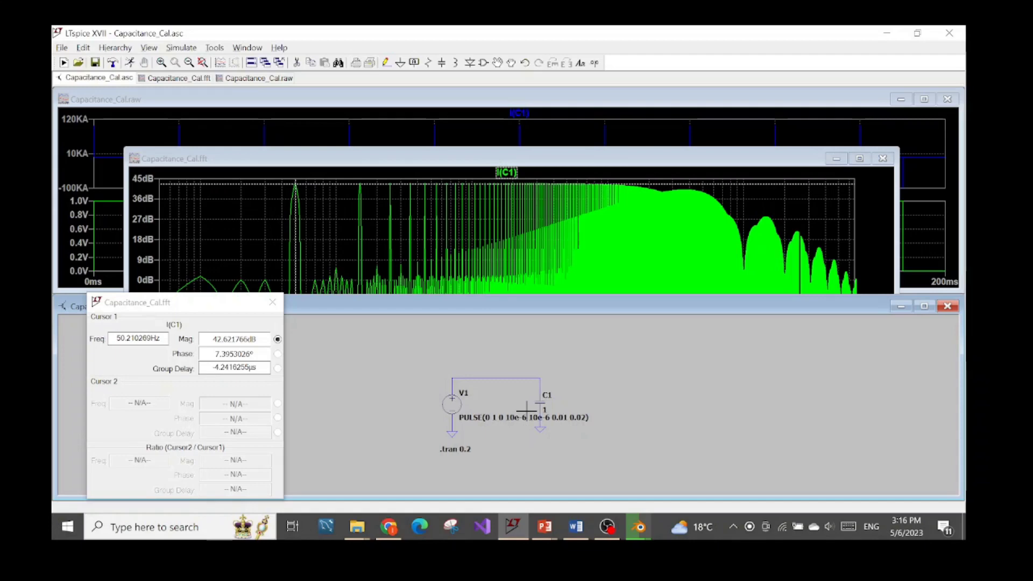
{"action": "left_click", "coordinate": [557, 164]}
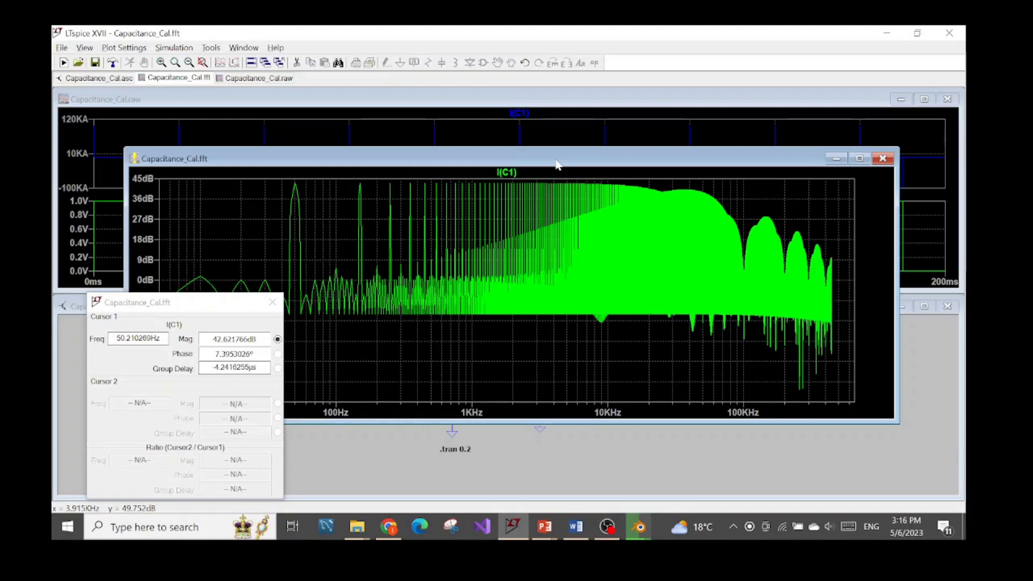
{"action": "left_click_drag", "start_coordinate": [208, 309], "coordinate": [218, 294]}
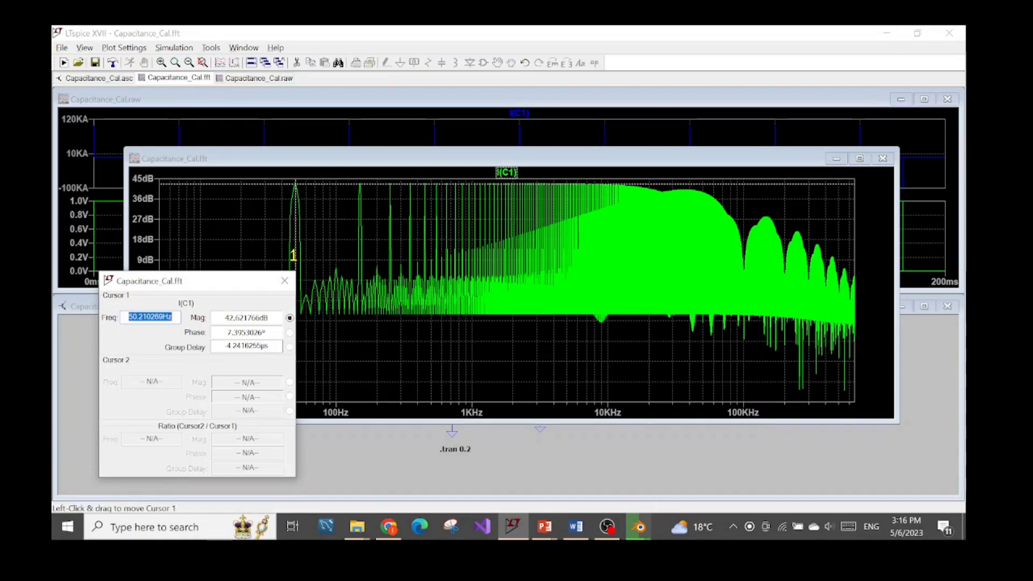
Close the current spectrum and compute the FFT of V(n001) over the full extent of the simulation data
{"action": "left_click", "coordinate": [882, 160]}
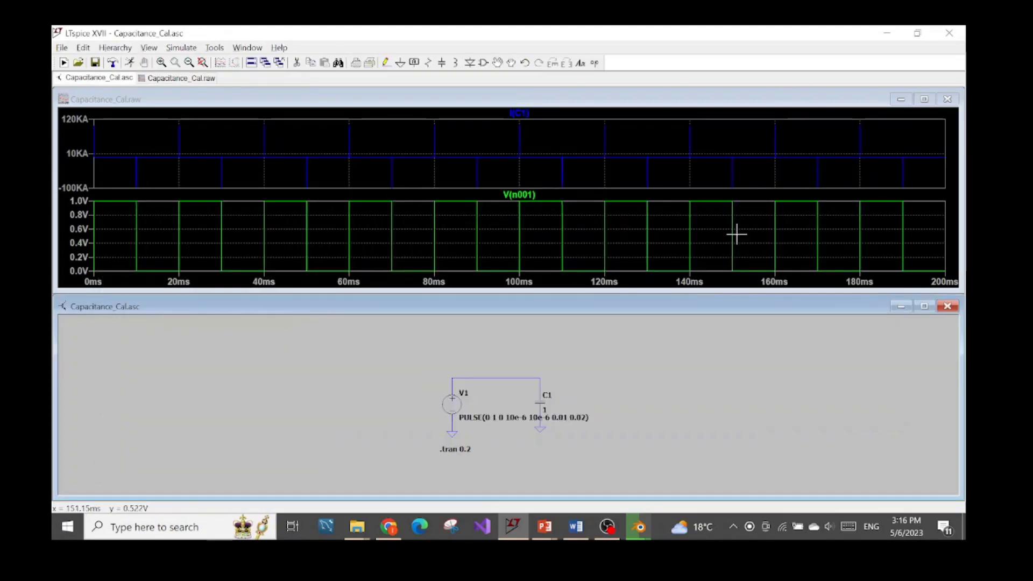
{"action": "right_click", "coordinate": [409, 242]}
{"action": "mouse_move", "coordinate": [467, 277]}
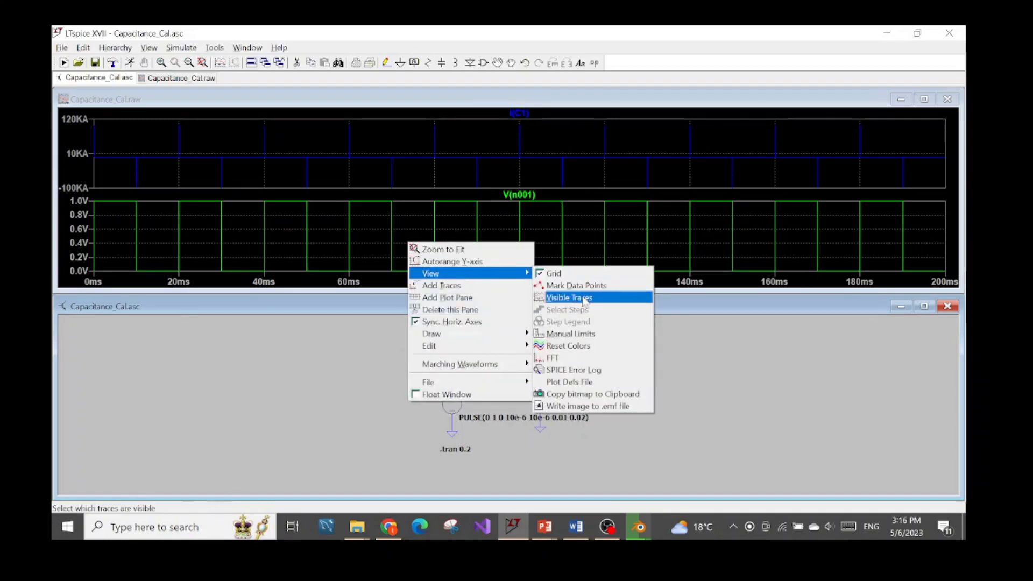
{"action": "left_click", "coordinate": [584, 358]}
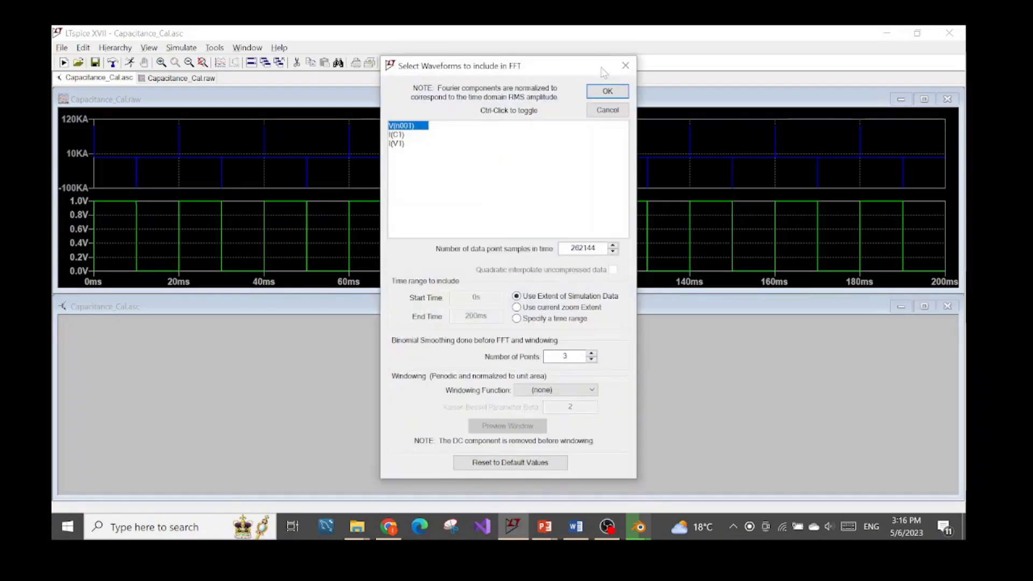
{"action": "left_click", "coordinate": [612, 90]}
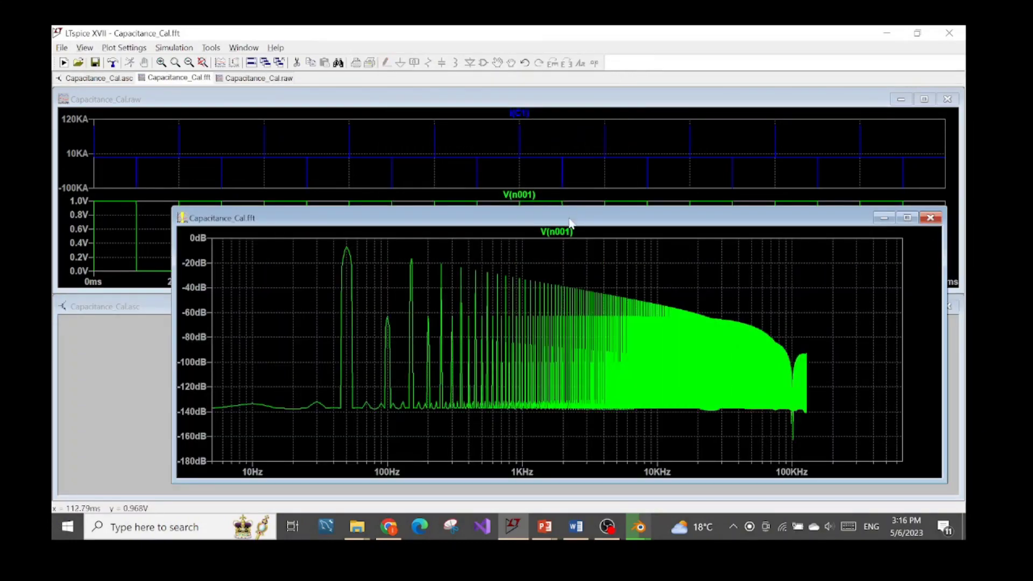
Attach the 1st cursor to the V(n001) FFT trace, moving the spectrum and readout windows clear of the harmonic peaks
{"action": "left_click_drag", "start_coordinate": [570, 216], "coordinate": [506, 147]}
{"action": "right_click", "coordinate": [504, 163]}
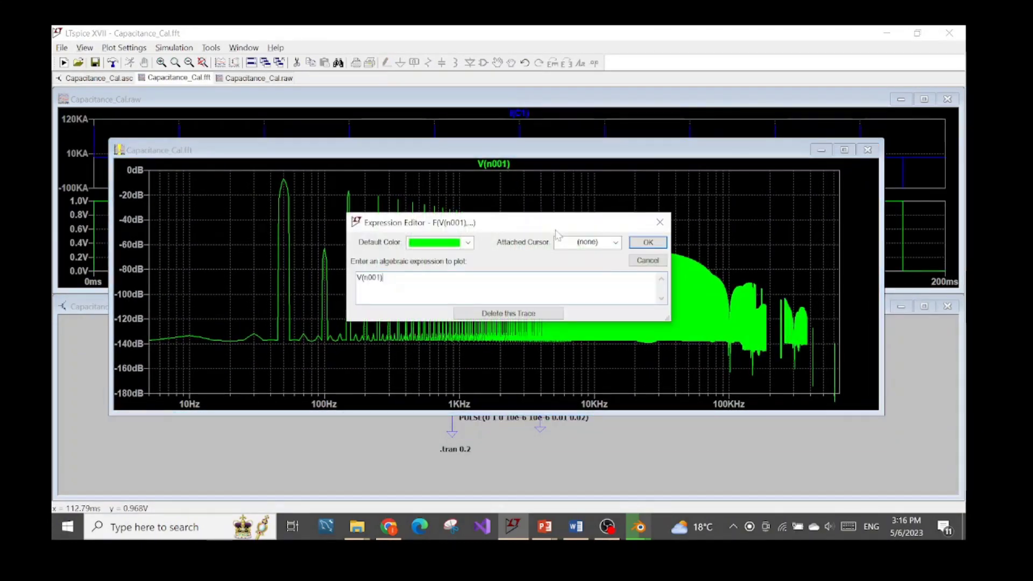
{"action": "left_click", "coordinate": [592, 243]}
{"action": "left_click", "coordinate": [580, 267]}
{"action": "left_click", "coordinate": [648, 242]}
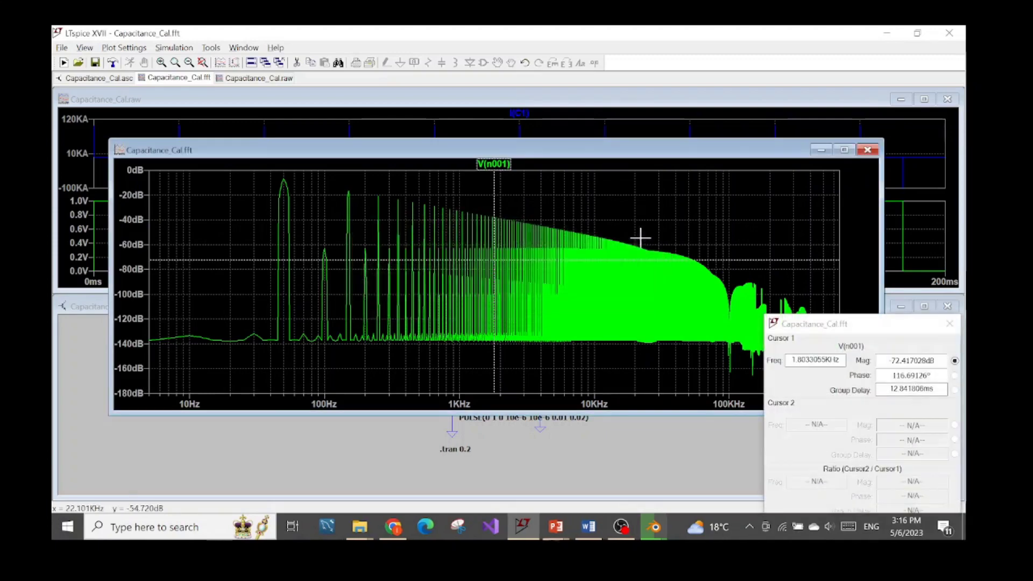
{"action": "left_click_drag", "start_coordinate": [751, 325], "coordinate": [159, 294]}
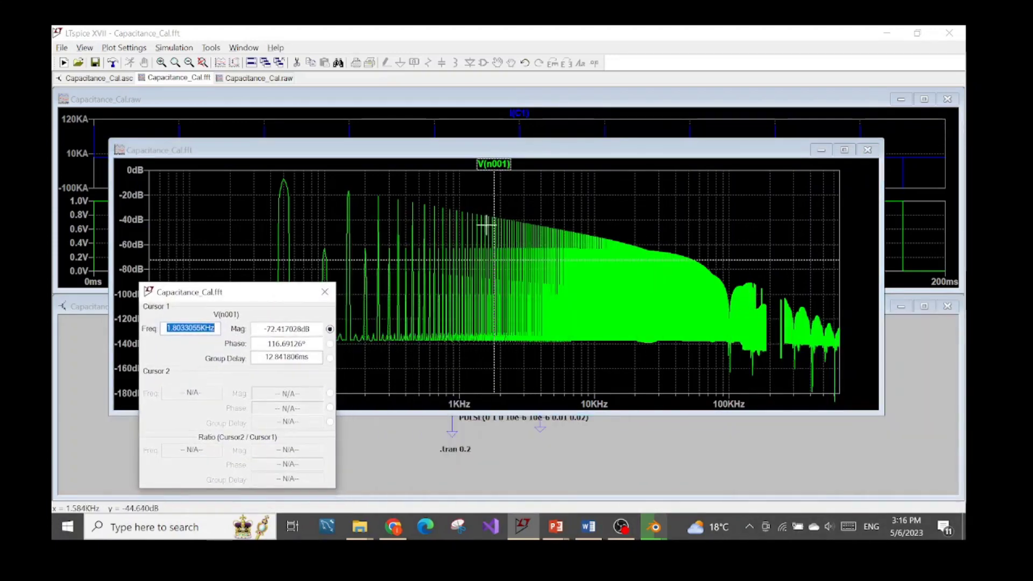
Place the cursor on the third-harmonic peak of the voltage spectrum at about 150 Hz and read its frequency and magnitude
{"action": "left_click", "coordinate": [491, 196]}
{"action": "left_click_drag", "start_coordinate": [471, 194], "coordinate": [349, 195]}
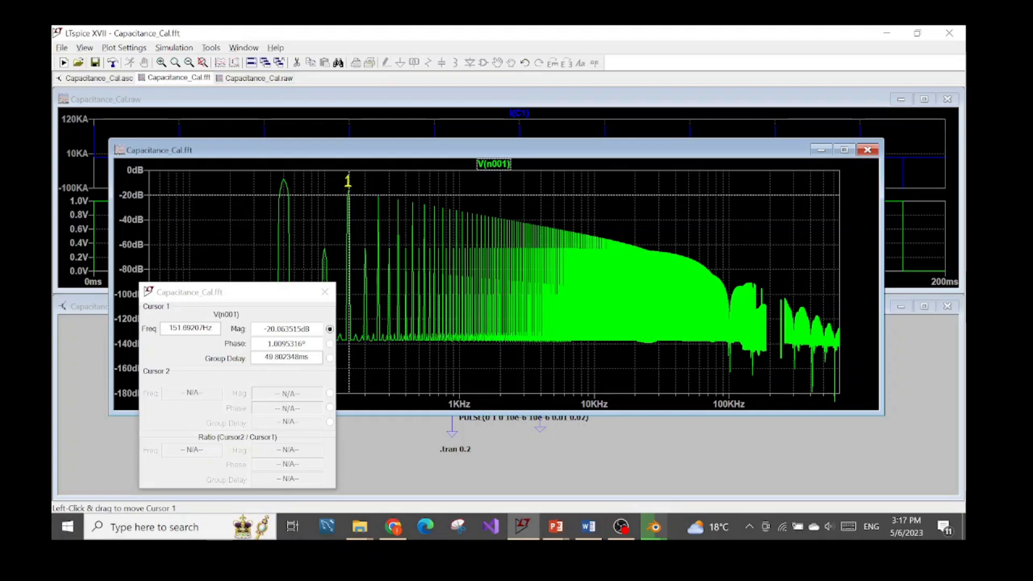
{"action": "left_click_drag", "start_coordinate": [347, 185], "coordinate": [359, 236]}
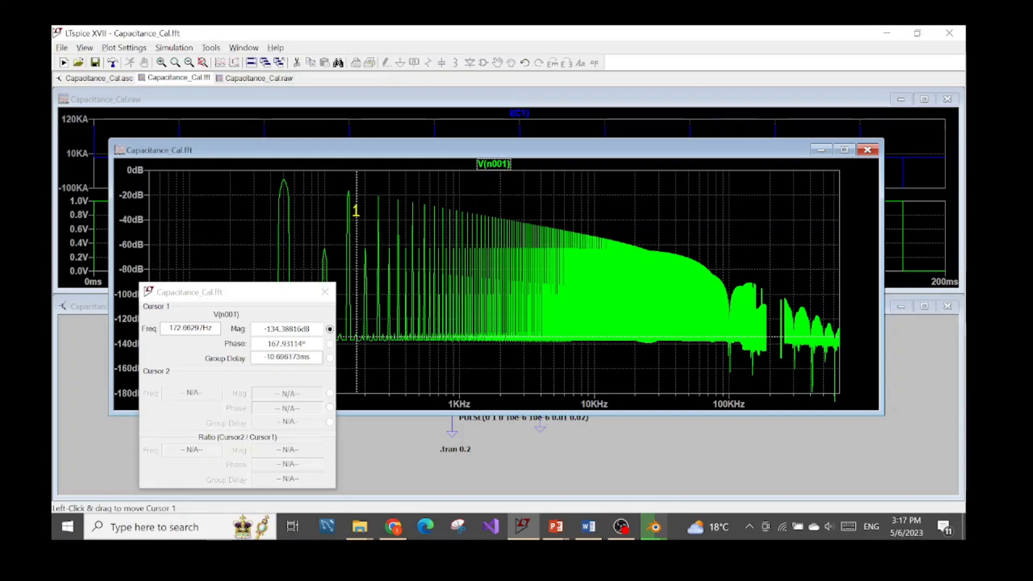
{"action": "left_click_drag", "start_coordinate": [353, 210], "coordinate": [347, 211]}
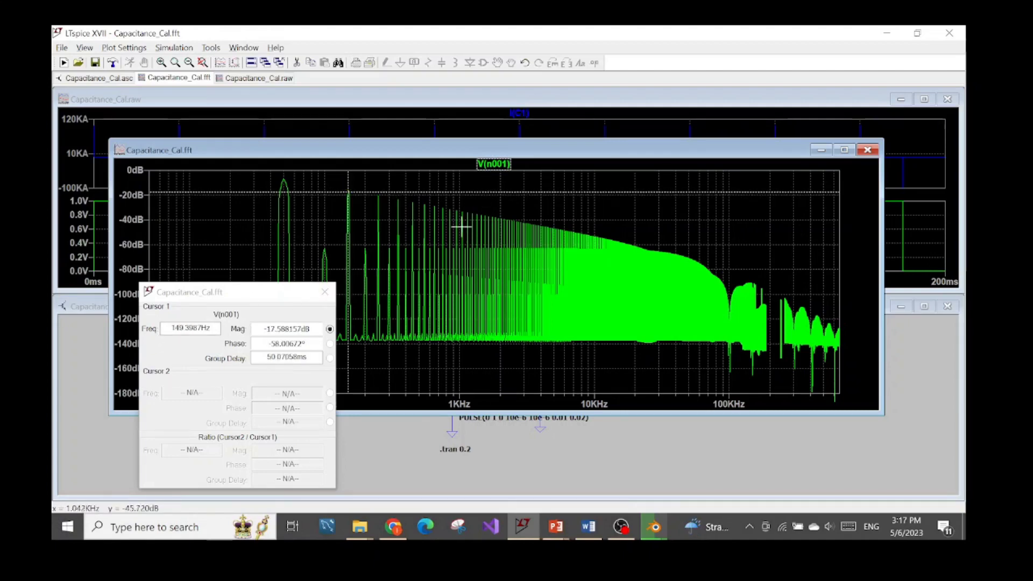
{"action": "left_click", "coordinate": [190, 328]}
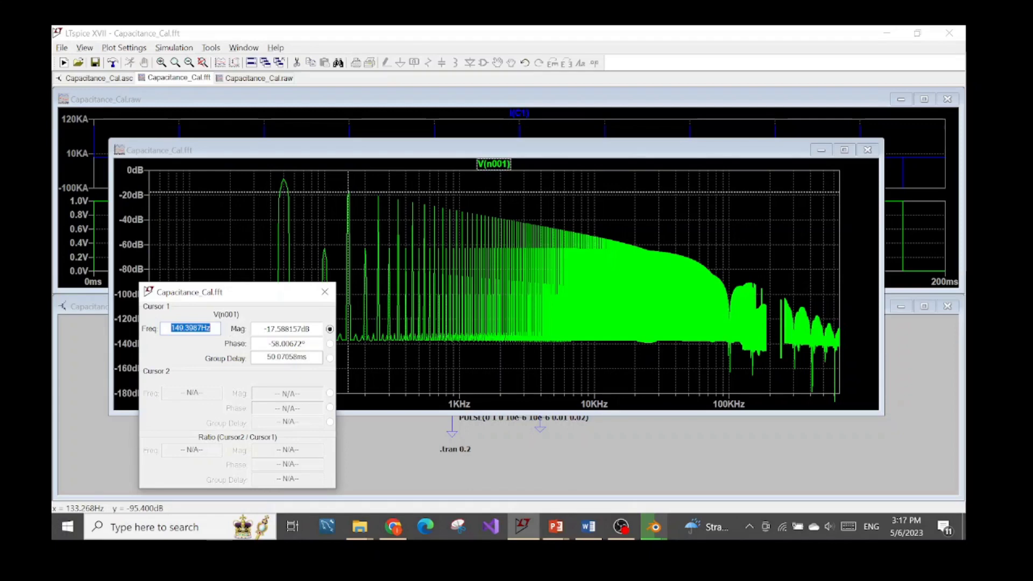
{"action": "left_click_drag", "start_coordinate": [263, 329], "coordinate": [311, 328]}
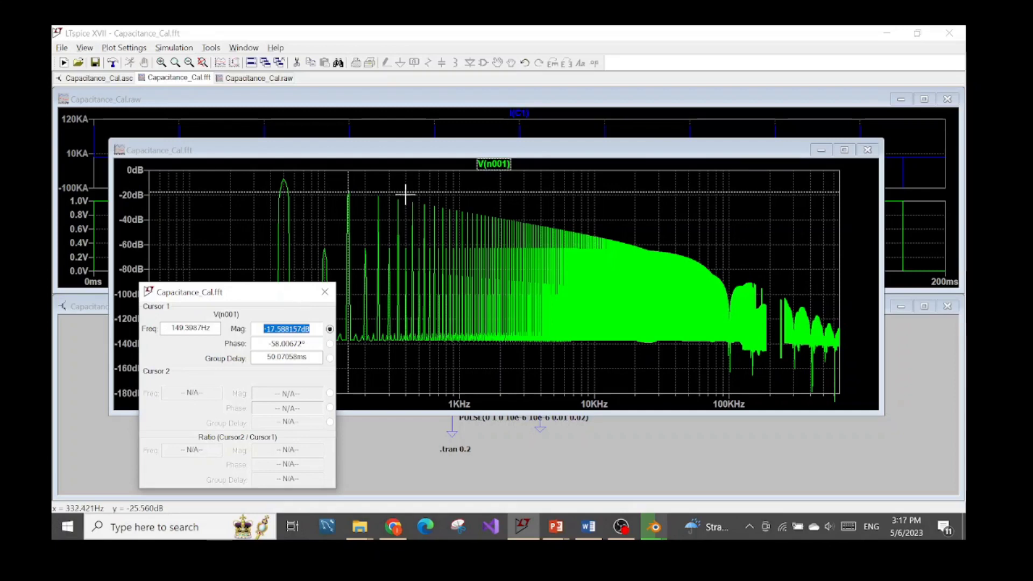
{"action": "left_click_drag", "start_coordinate": [211, 328], "coordinate": [170, 327]}
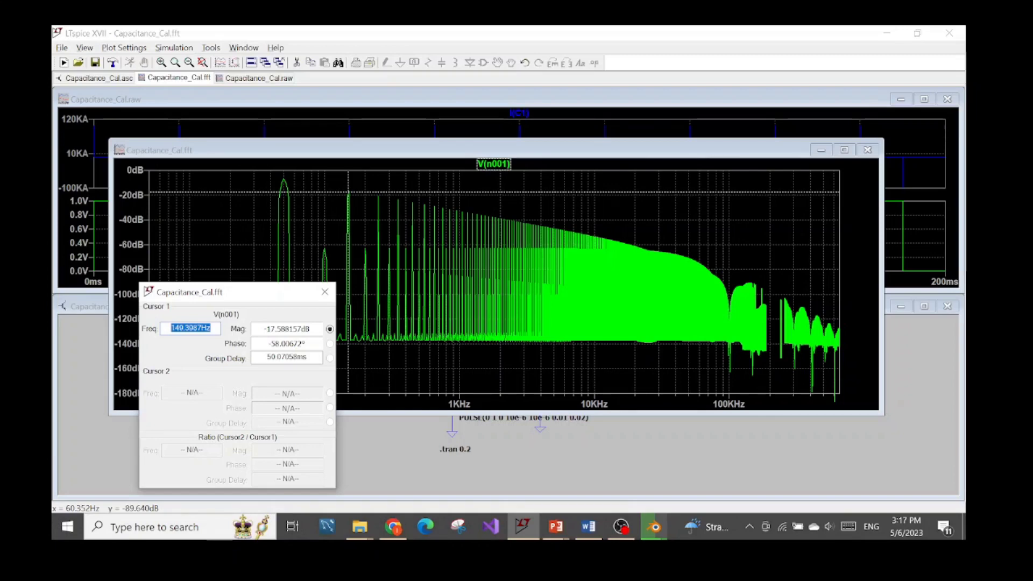
Close the voltage spectrum with its cursor readout and compute the FFT of I(C1) over the full simulation extent
{"action": "left_click", "coordinate": [324, 292]}
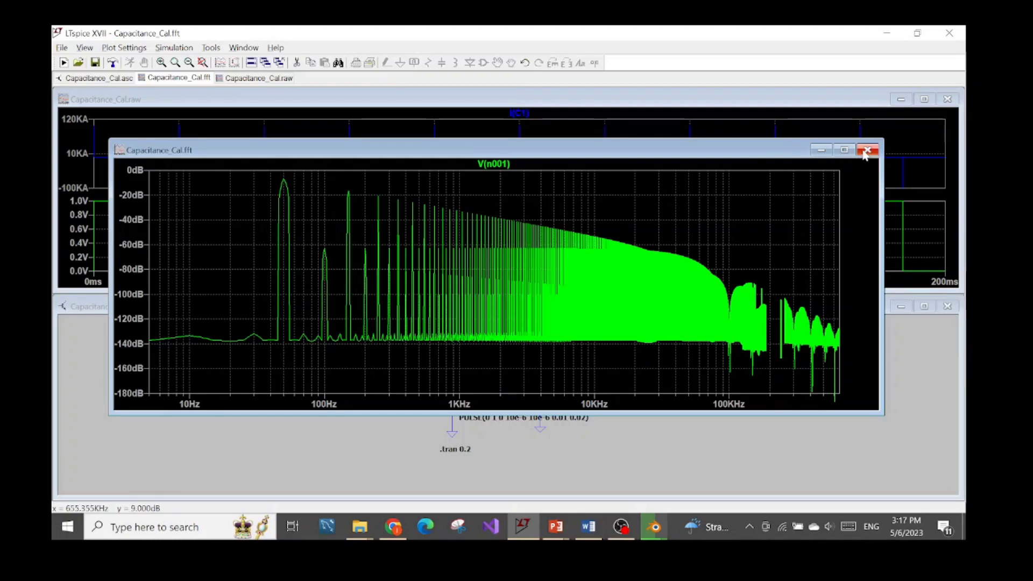
{"action": "left_click", "coordinate": [867, 150]}
{"action": "right_click", "coordinate": [407, 139]}
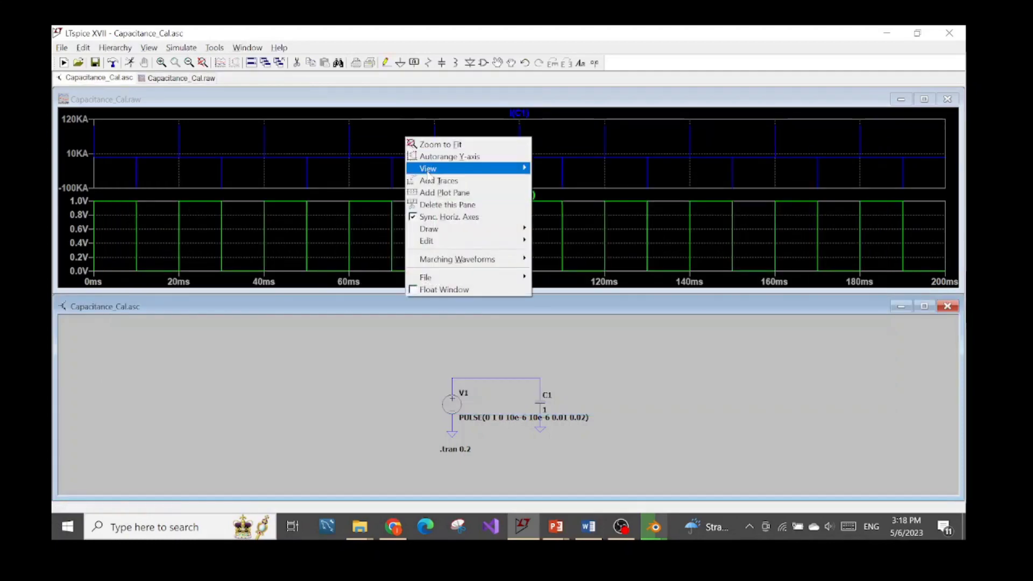
{"action": "mouse_move", "coordinate": [427, 171]}
{"action": "left_click", "coordinate": [543, 252]}
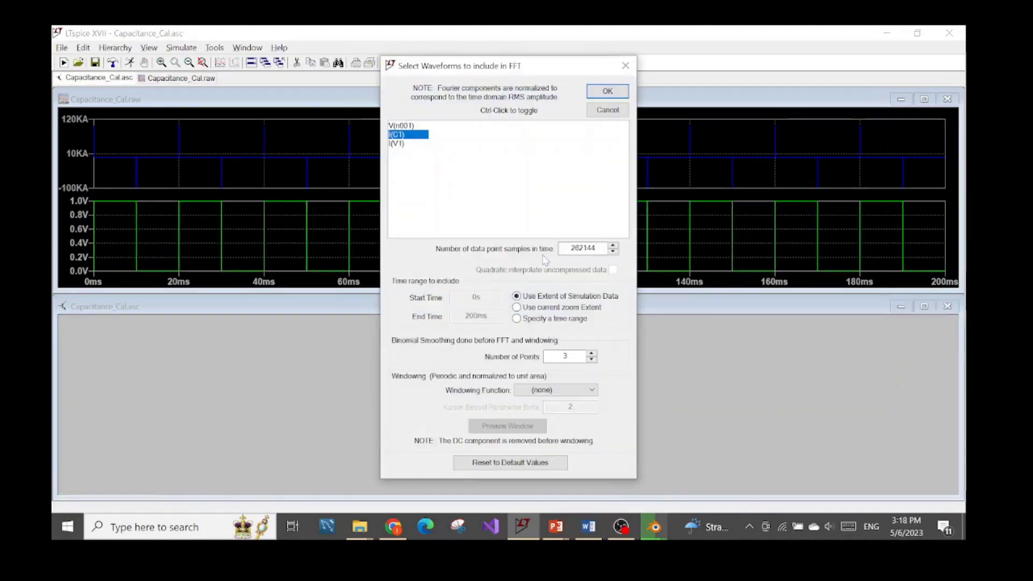
{"action": "left_click_drag", "start_coordinate": [484, 67], "coordinate": [312, 78]}
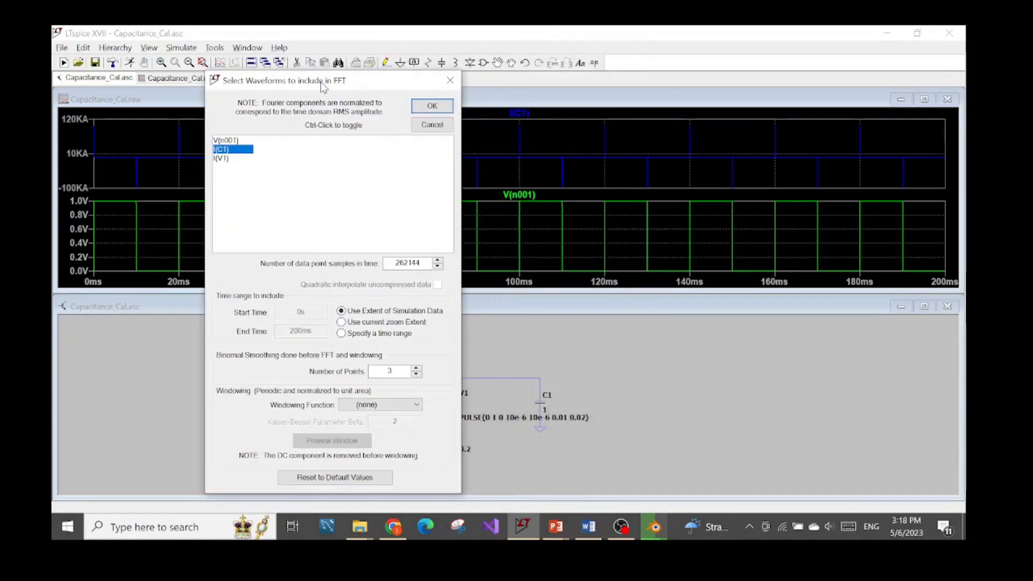
{"action": "left_click", "coordinate": [429, 104]}
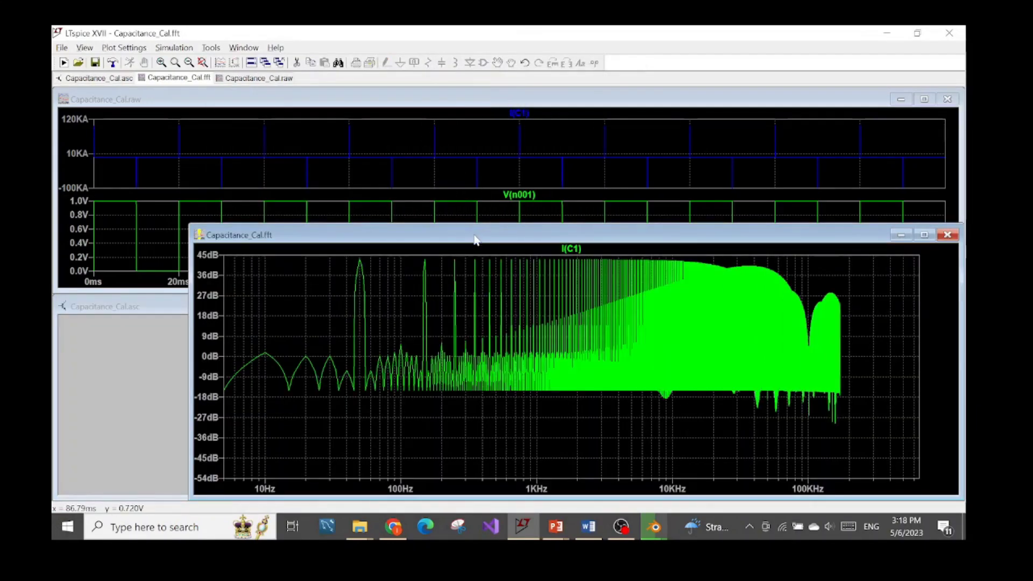
Attach the 1st cursor to the I(C1) FFT trace, arranging the spectrum and readout windows so the 150 Hz peak stays visible
{"action": "left_click_drag", "start_coordinate": [559, 235], "coordinate": [469, 144]}
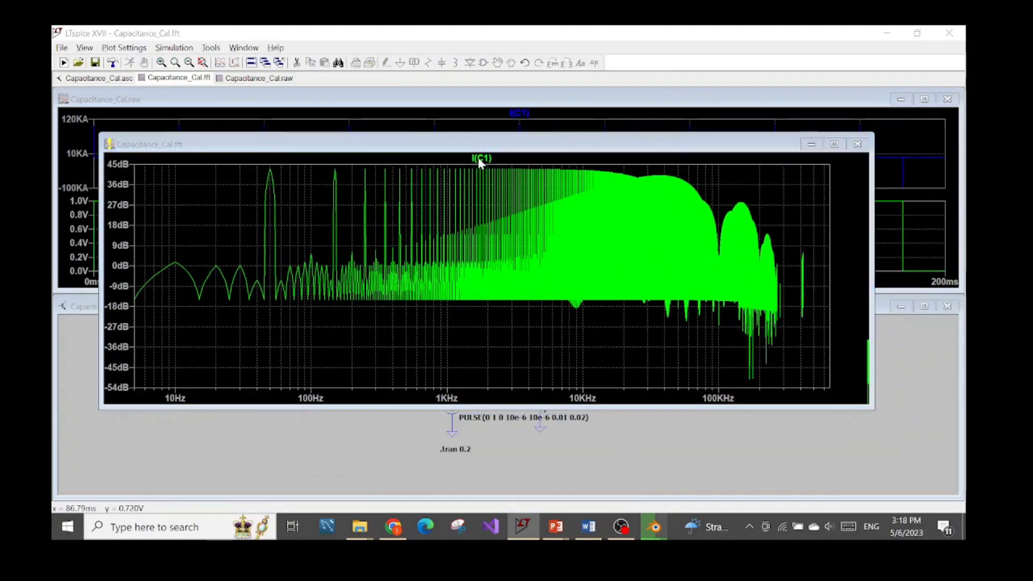
{"action": "right_click", "coordinate": [478, 157]}
{"action": "left_click", "coordinate": [592, 242]}
{"action": "left_click", "coordinate": [589, 266]}
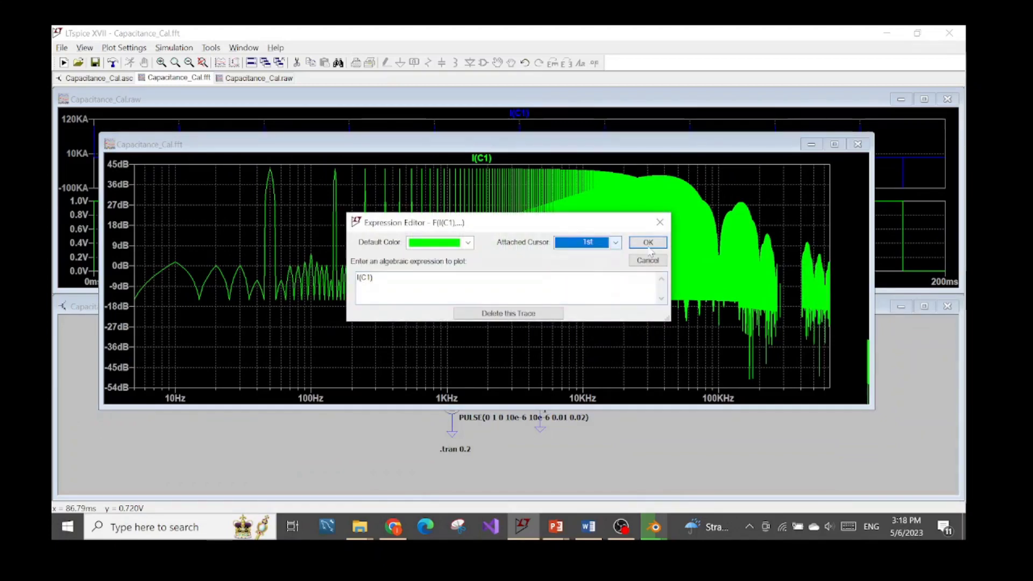
{"action": "left_click", "coordinate": [648, 242]}
{"action": "left_click_drag", "start_coordinate": [831, 318], "coordinate": [193, 311]}
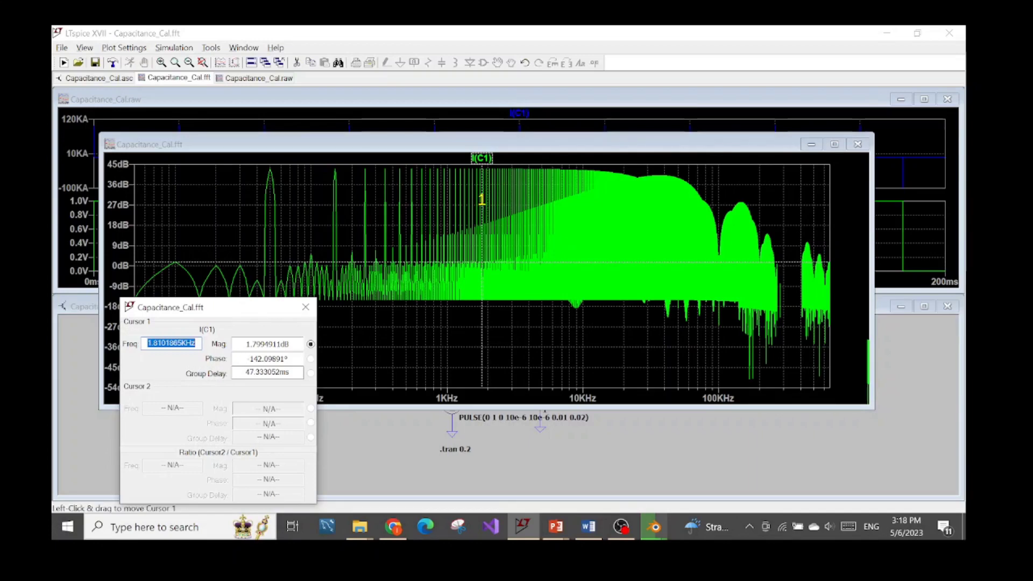
Place the cursor on the third-harmonic peak of the current spectrum at about 150 Hz, read its frequency and magnitude, and return to the schematic
{"action": "left_click_drag", "start_coordinate": [482, 199], "coordinate": [335, 205]}
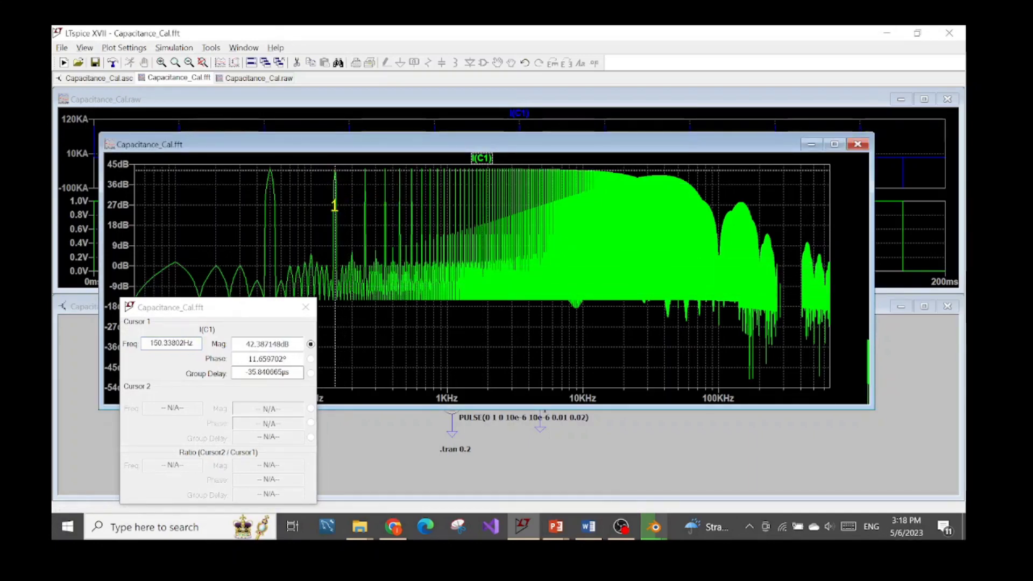
{"action": "left_click_drag", "start_coordinate": [195, 315], "coordinate": [199, 268]}
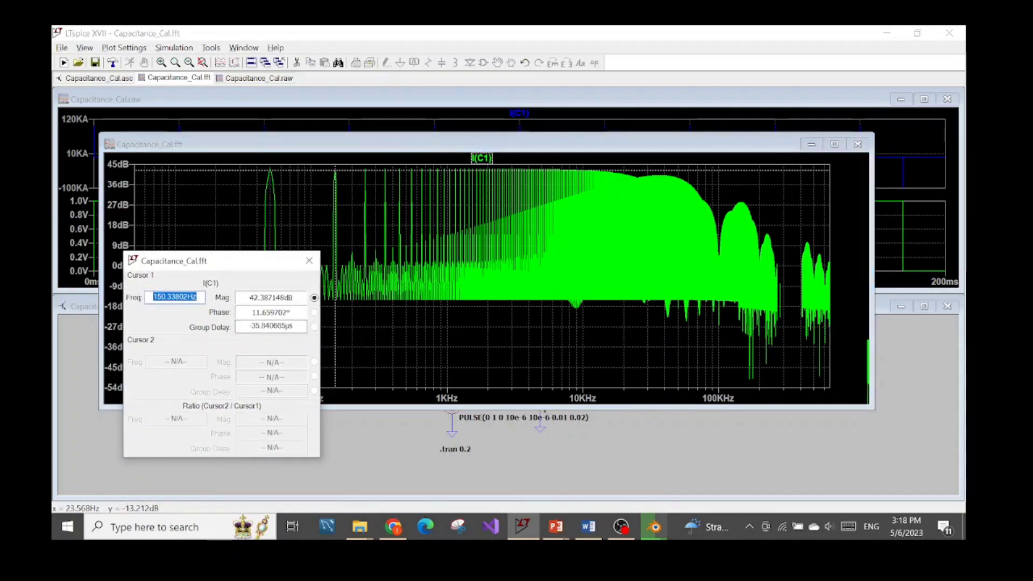
{"action": "left_click_drag", "start_coordinate": [250, 297], "coordinate": [289, 298]}
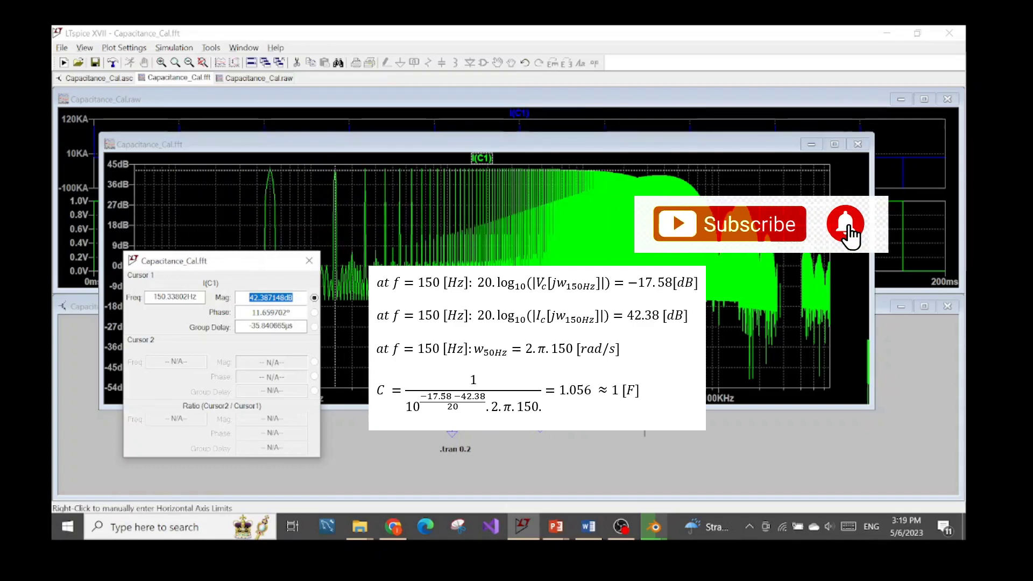
{"action": "left_click", "coordinate": [538, 422]}
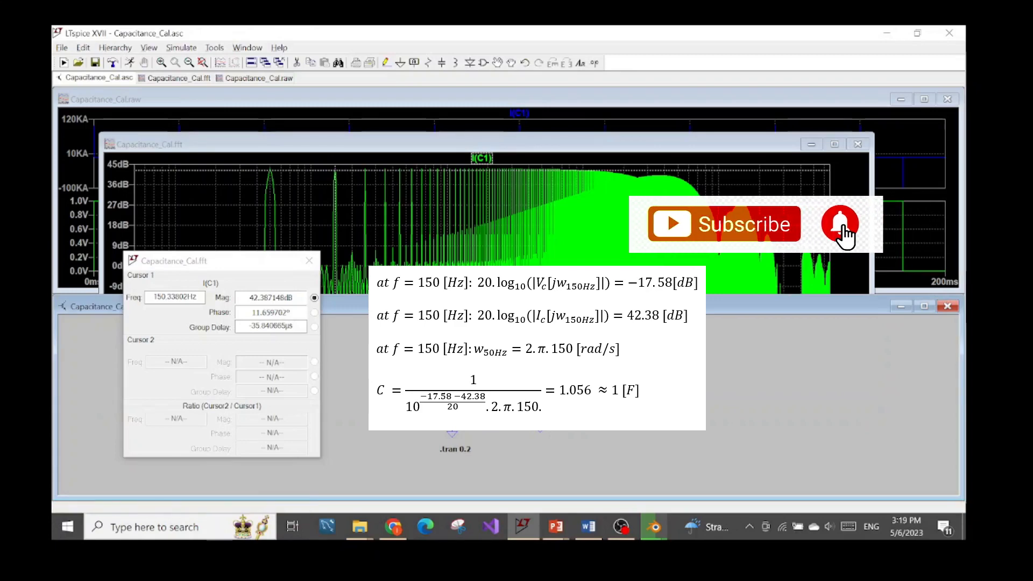